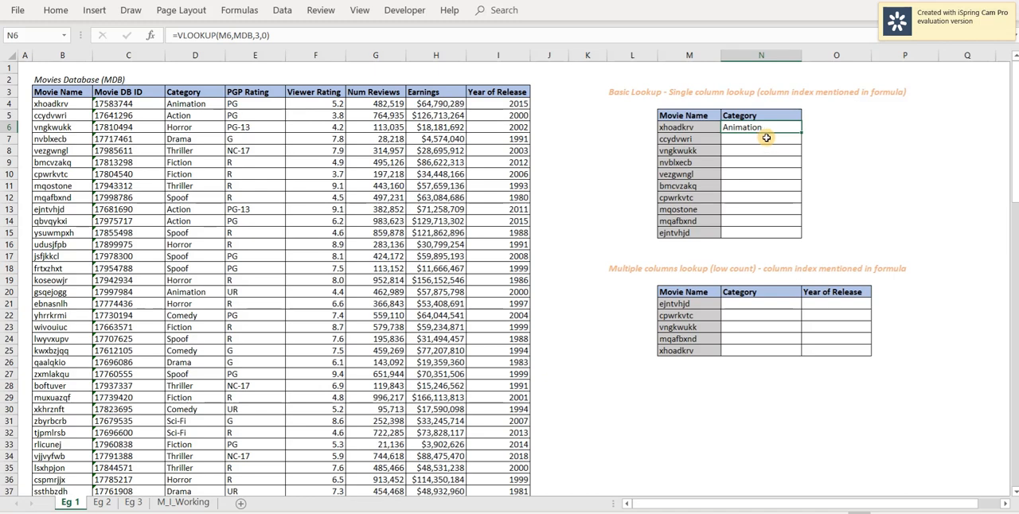
Review each argument of the VLOOKUP formula in N6 and fill the formula down to N15.
left_click(226, 35)
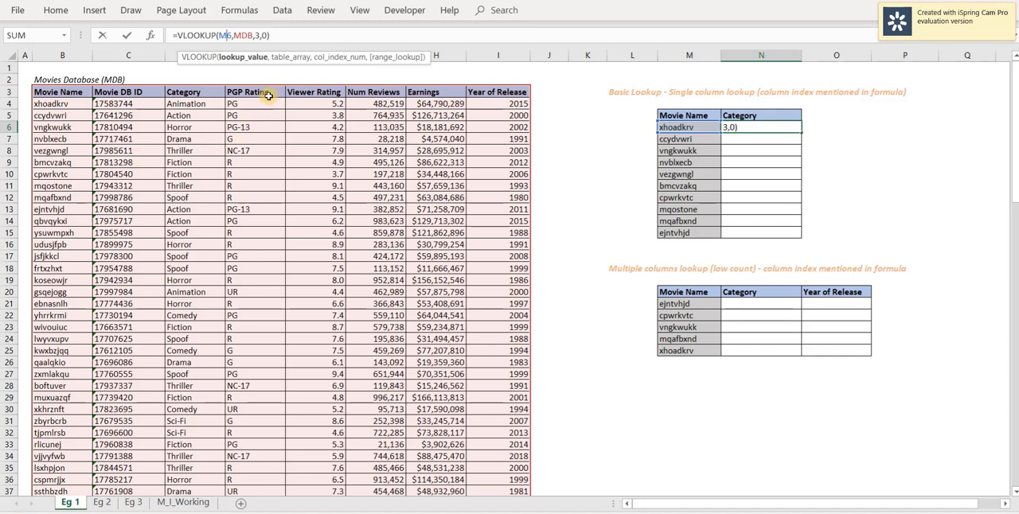
left_click(286, 58)
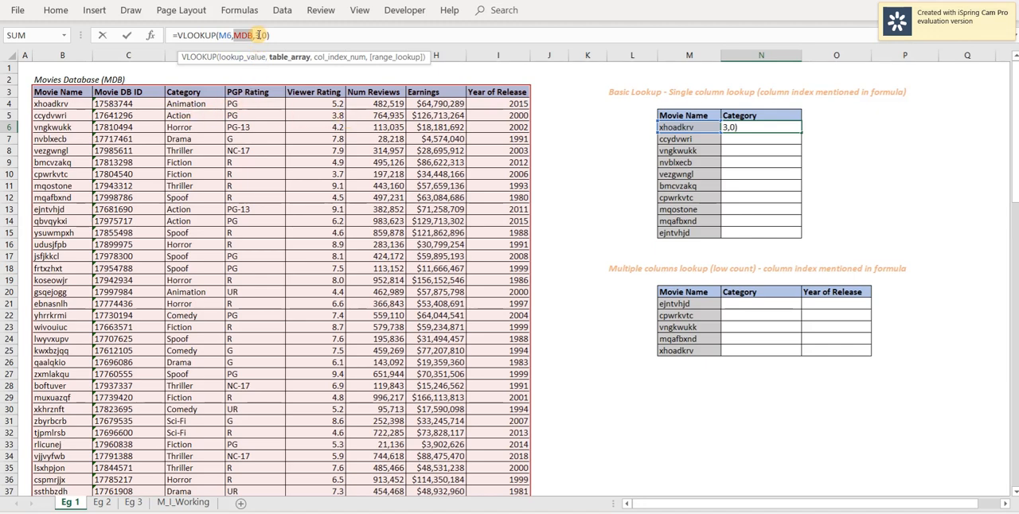
left_click(261, 36)
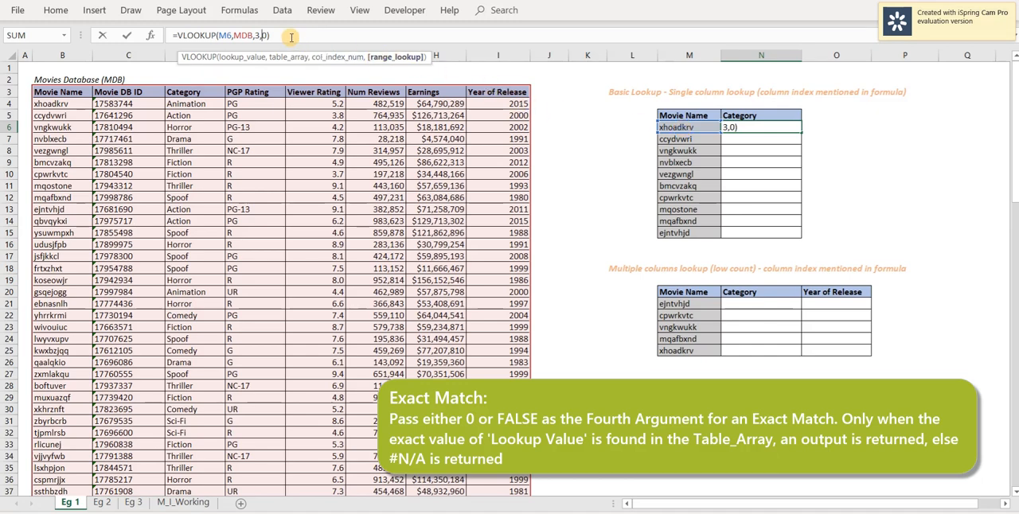
key("Return")
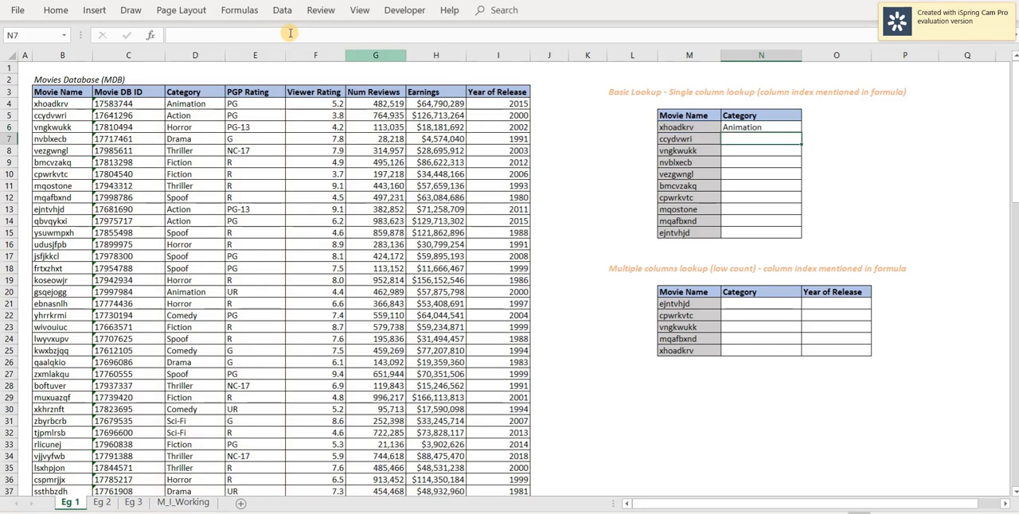
left_click(739, 128)
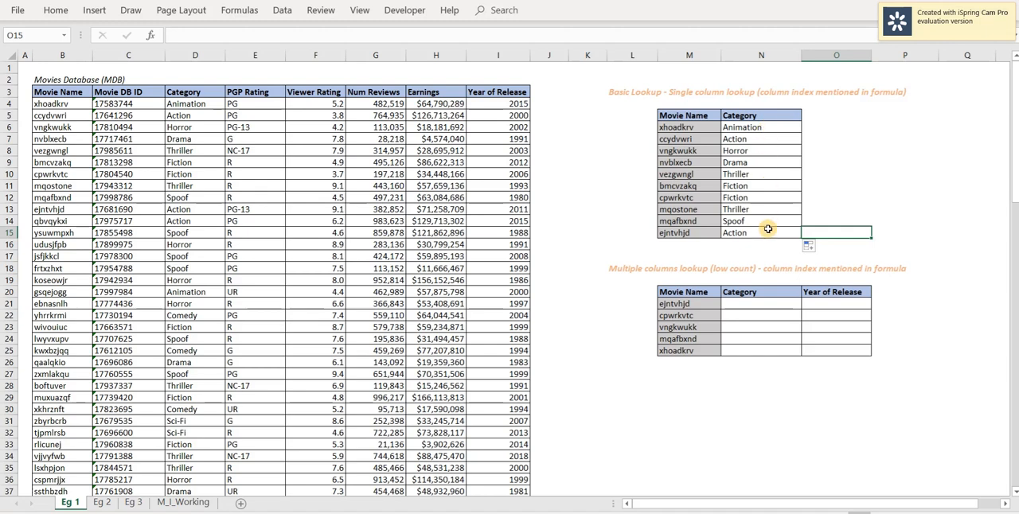
Try the exact-match lookup with a movie name missing from the database by changing M15 to abc.
key("Left")
key("Left")
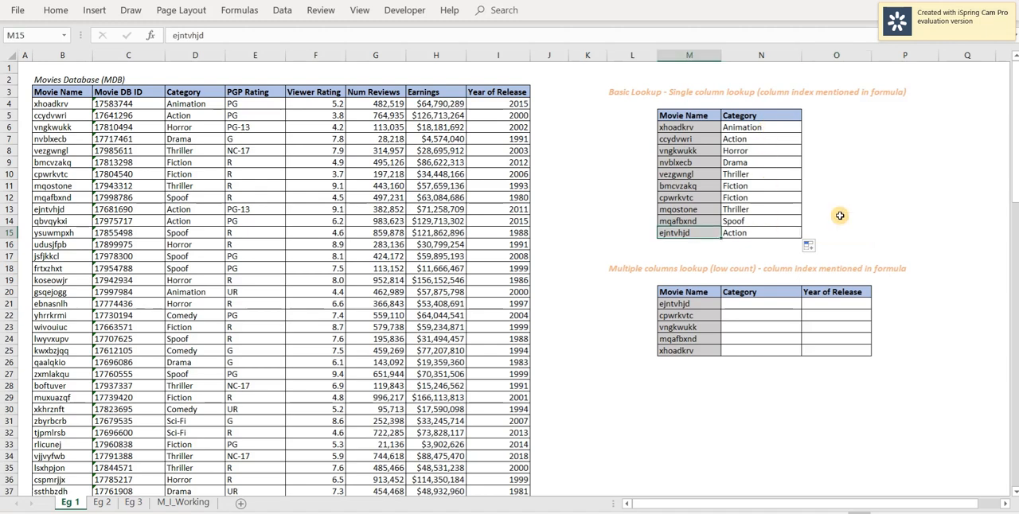
type("ab")
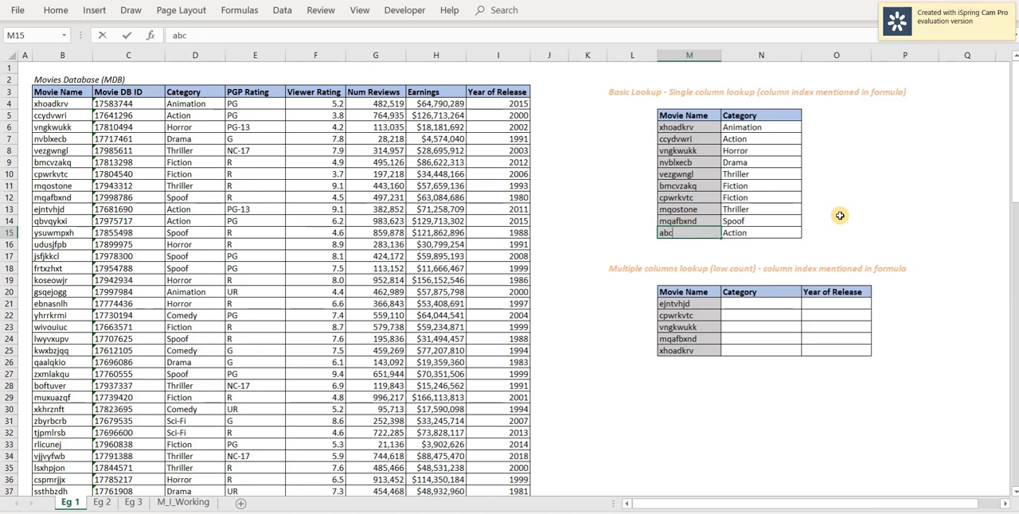
type("c")
key("Return")
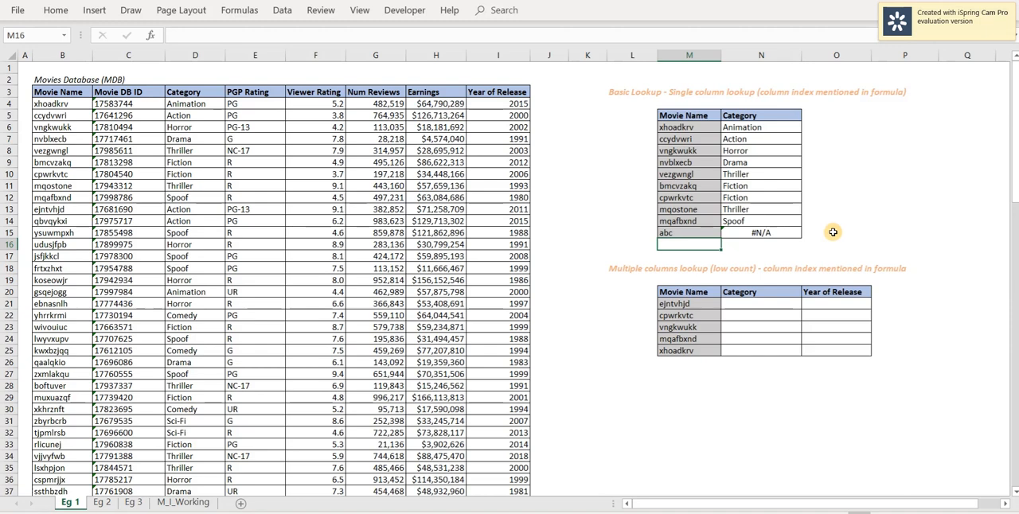
left_click(828, 233)
left_click(764, 232)
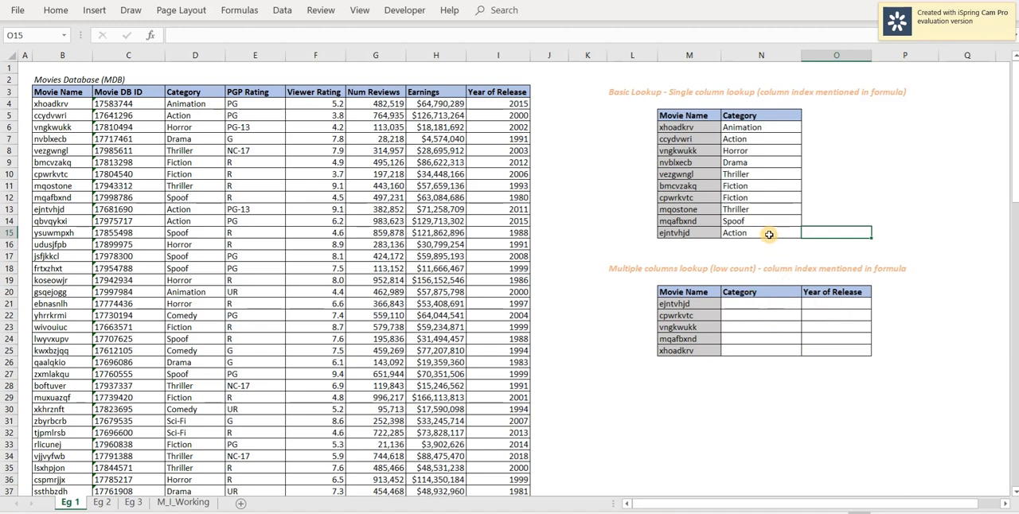
Copy the category lookup from N15 into N21 and O21 and inspect the lookup reference in O21.
left_click(769, 234)
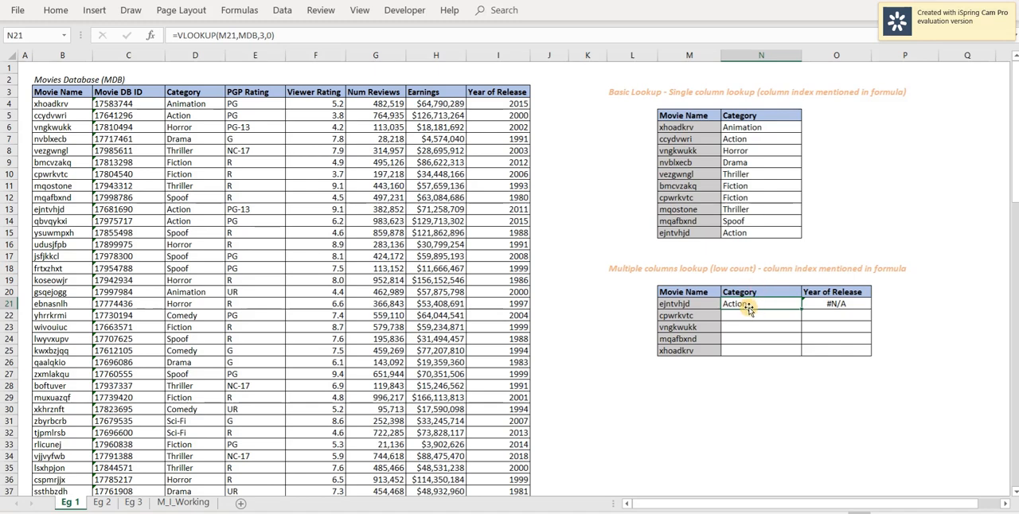
left_click(851, 305)
key("F2")
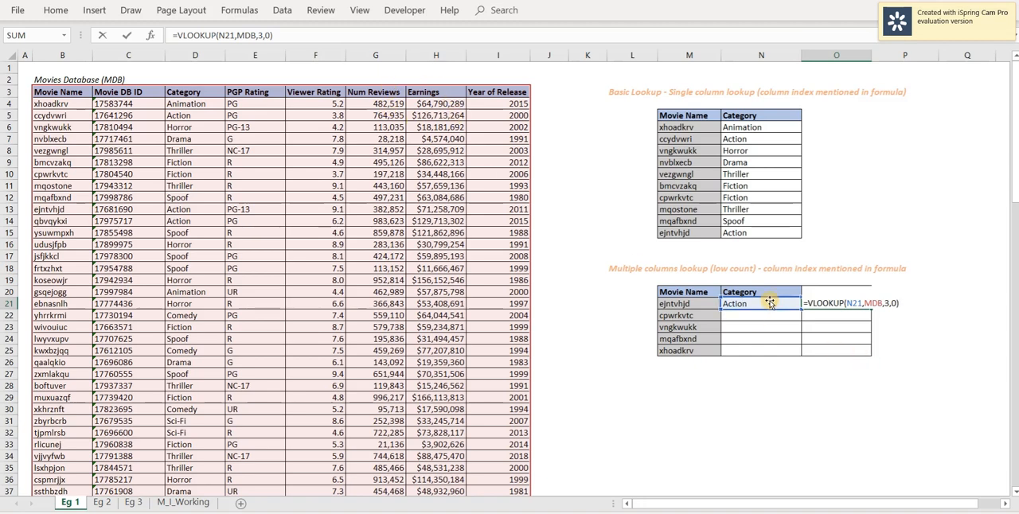
key("ctrl+Return")
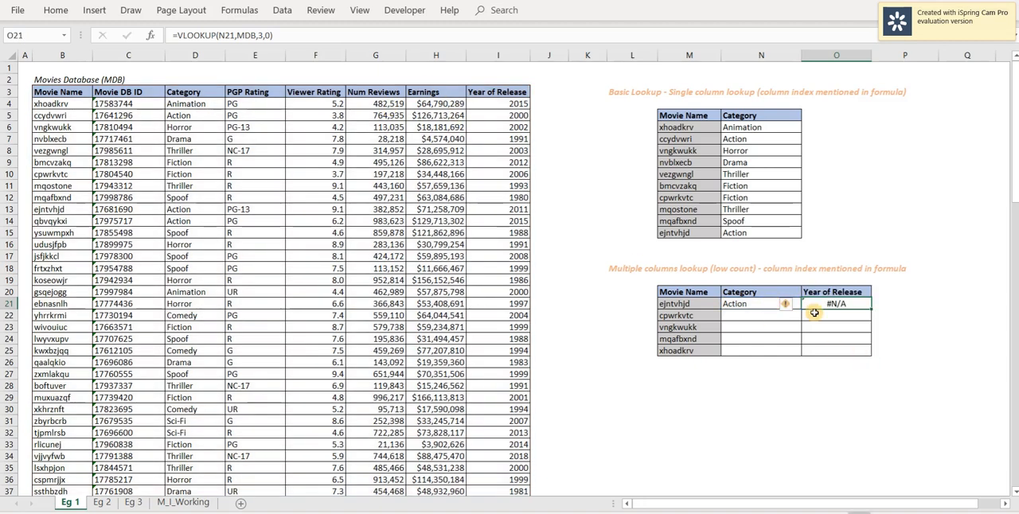
Lock the column of the lookup value in the N21 formula so that it reads $M21.
key("Left")
key("F2")
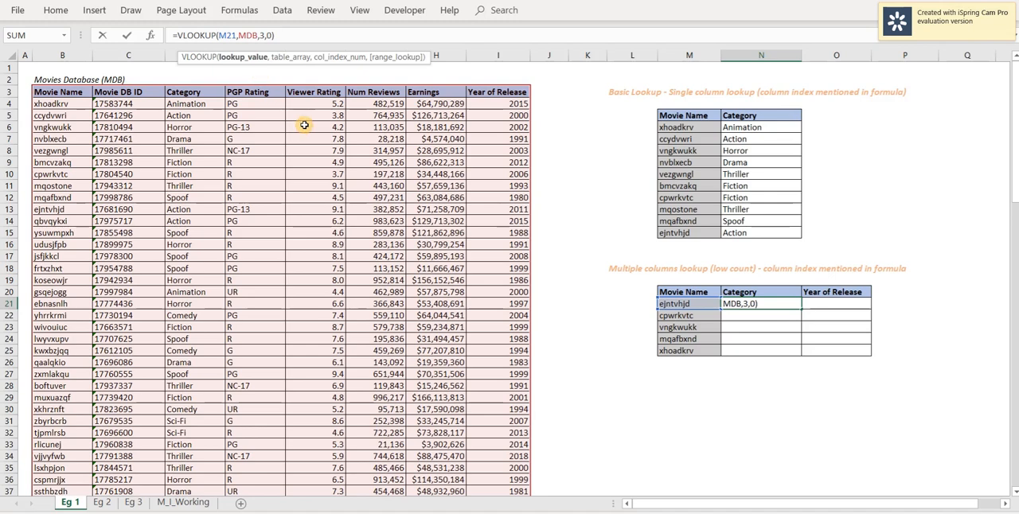
key("F4")
key("F4")
key("F4")
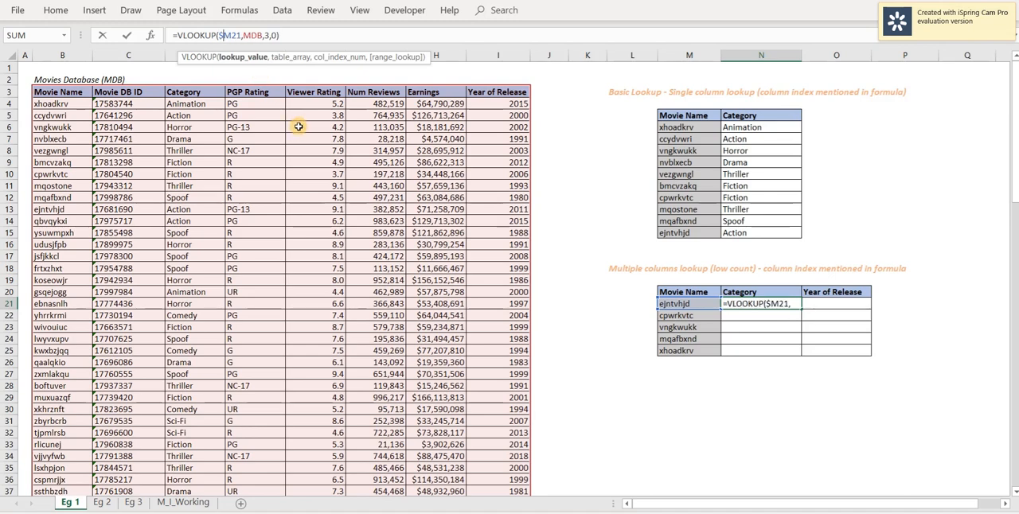
key("ctrl+Return")
Copy the category lookup from N21 into the Year of Release cell O21.
key("ctrl+c")
key("Right")
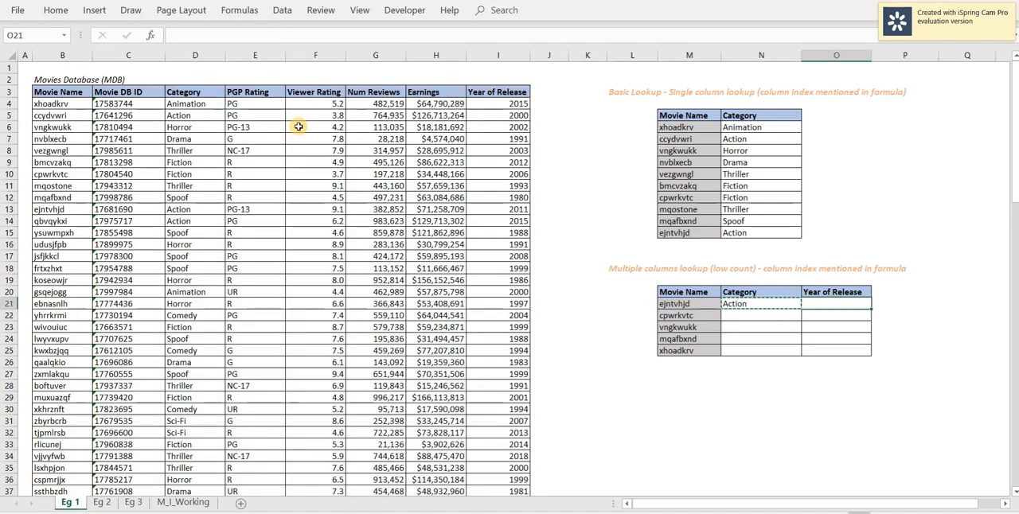
key("ctrl+v")
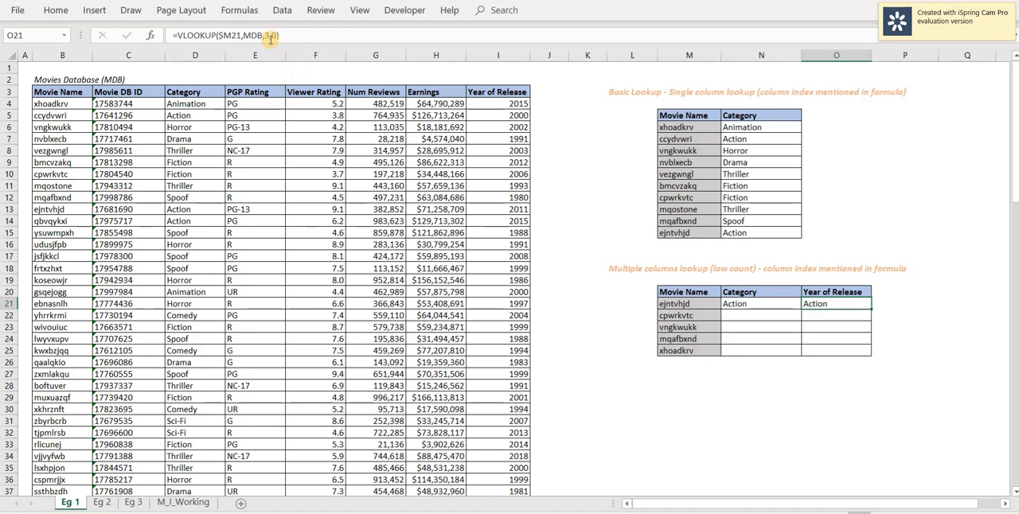
Count the database header columns and set the column index of the VLOOKUP in O21 to 8.
left_click_drag(72, 93, 473, 94)
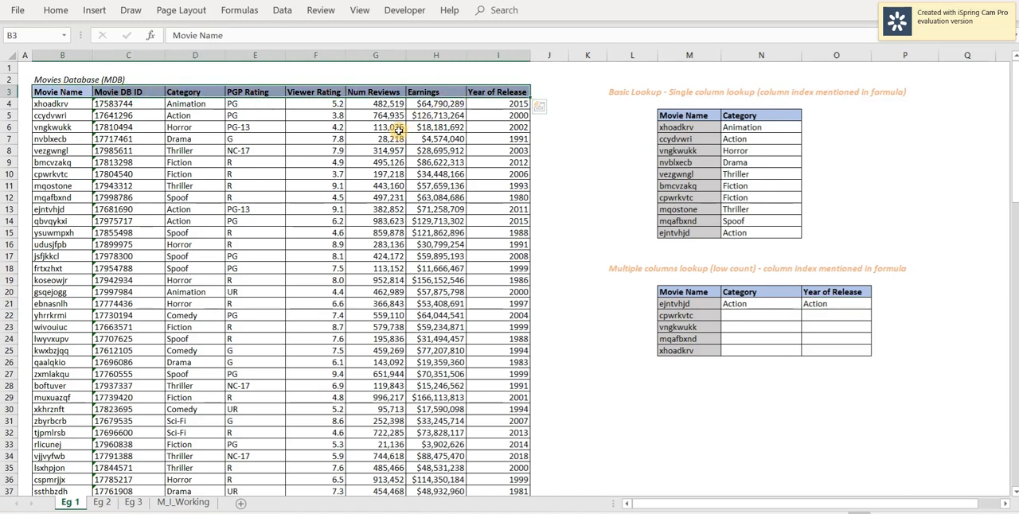
left_click(844, 305)
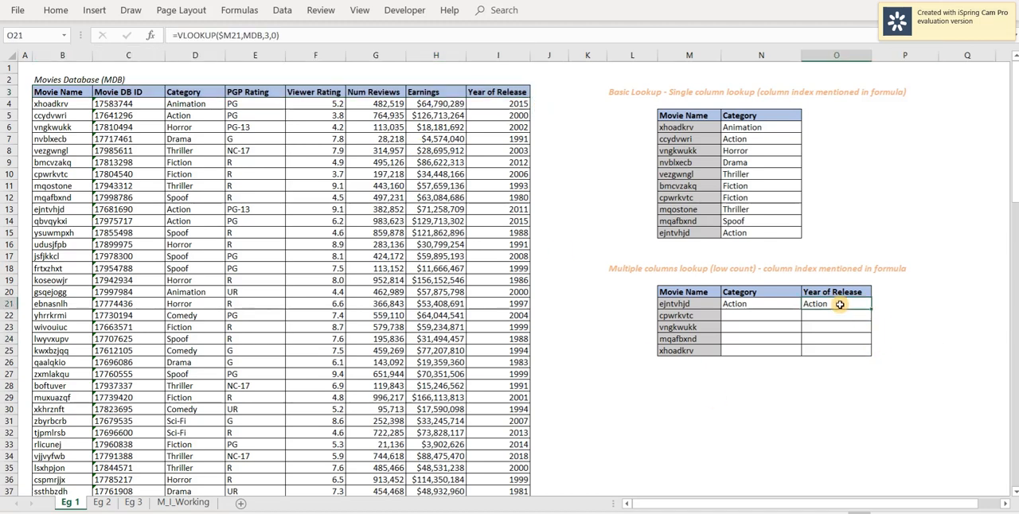
left_click(266, 35)
key("Delete")
type("8")
key("Return")
Fill the Category and Year of Release lookups from row 21 down through N21:O25.
key("Up")
key("Left")
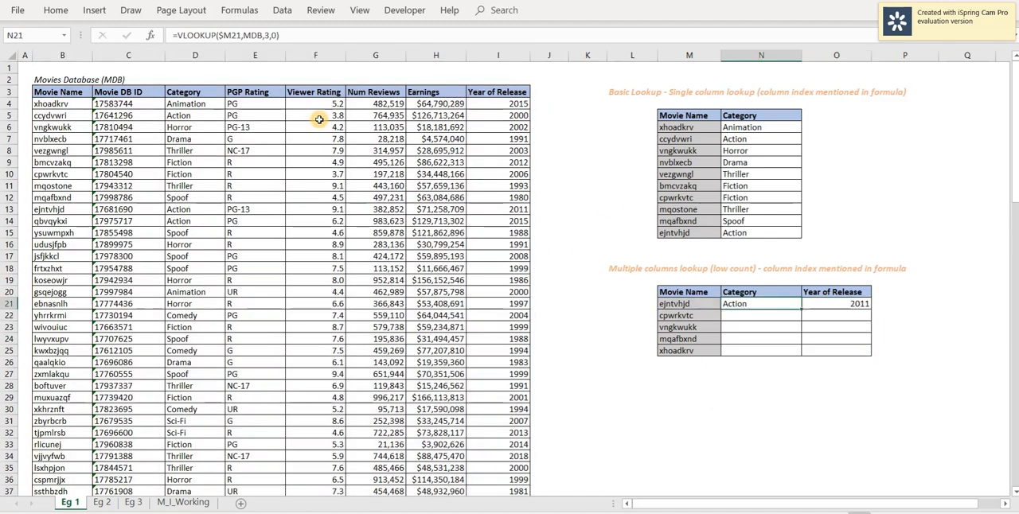
key("shift+Right")
key("shift+Down")
key("shift+Down")
key("shift+Down")
key("shift+Down")
key("ctrl+d")
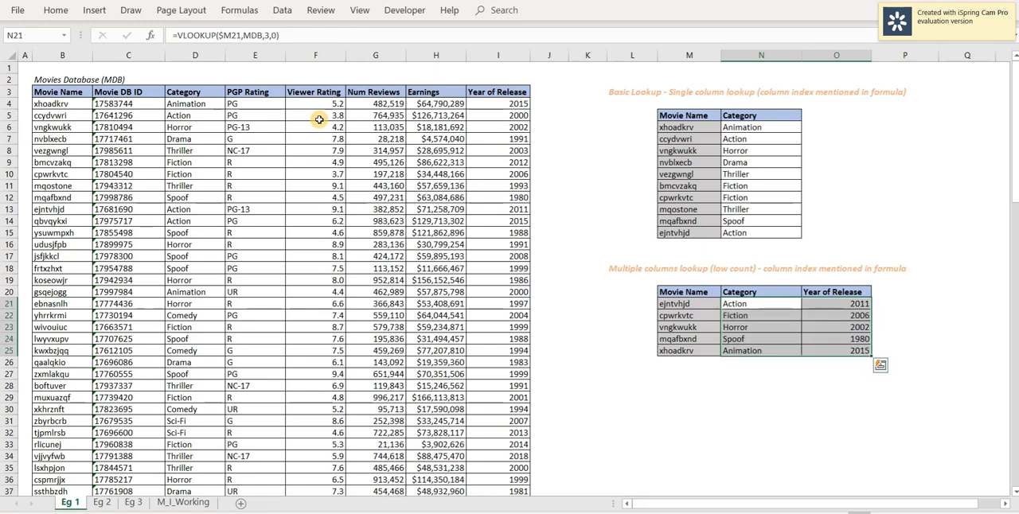
left_click(914, 304)
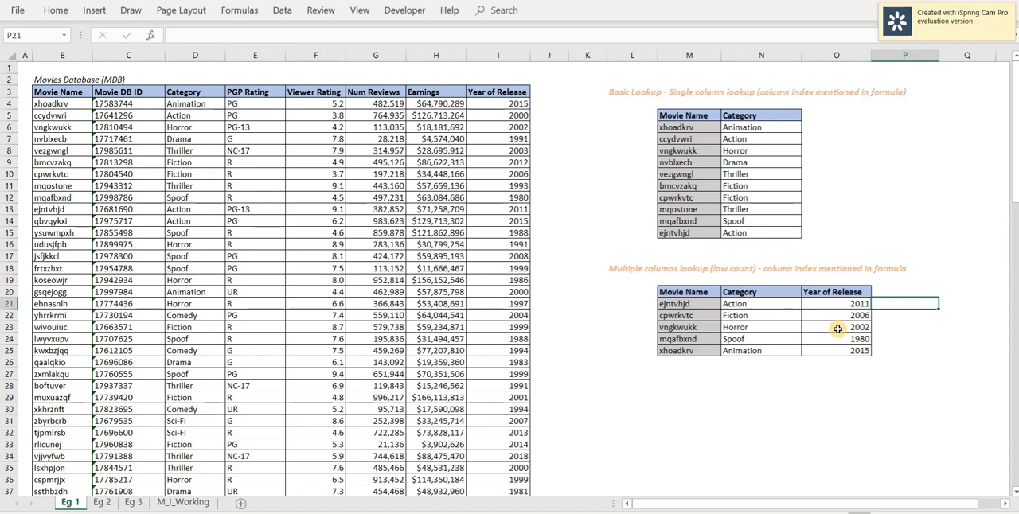
Examine the M8 lookup on the Eg 2 sheet and the column positions above Category, PGP Rating and Viewer Rating.
left_click(775, 304)
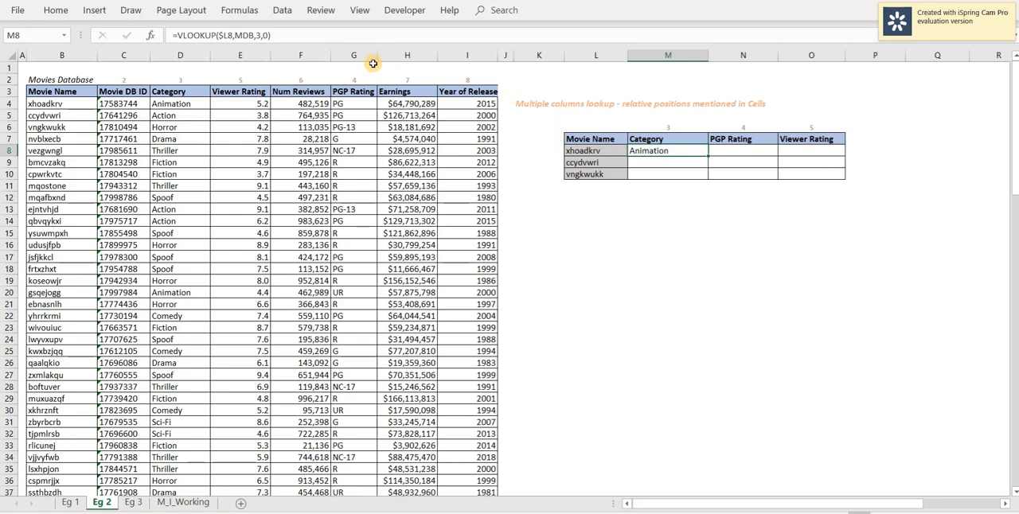
left_click(256, 35)
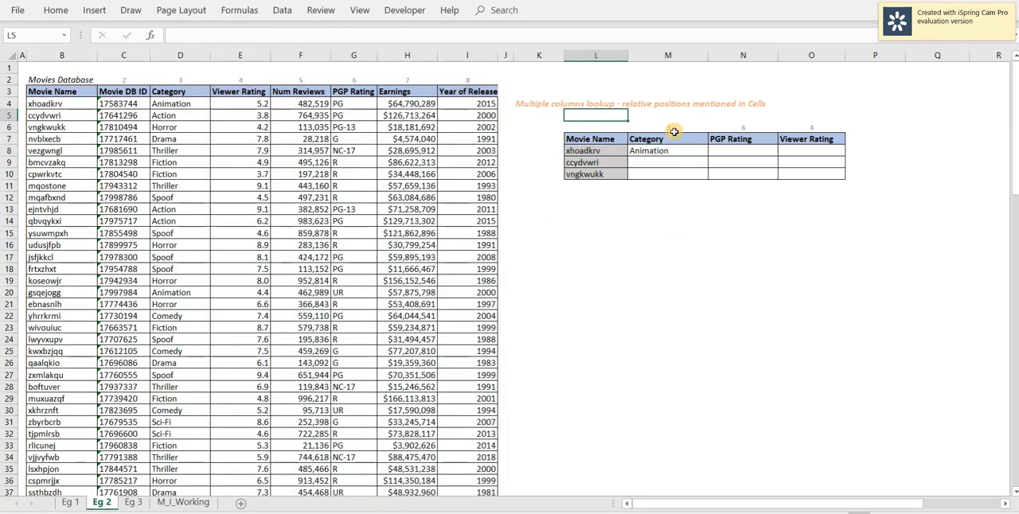
left_click(674, 127)
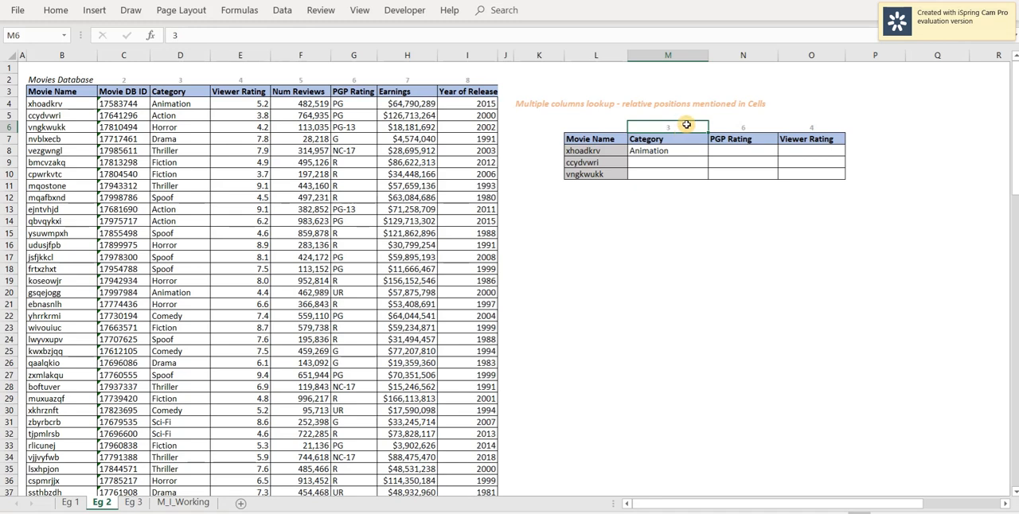
left_click(731, 141)
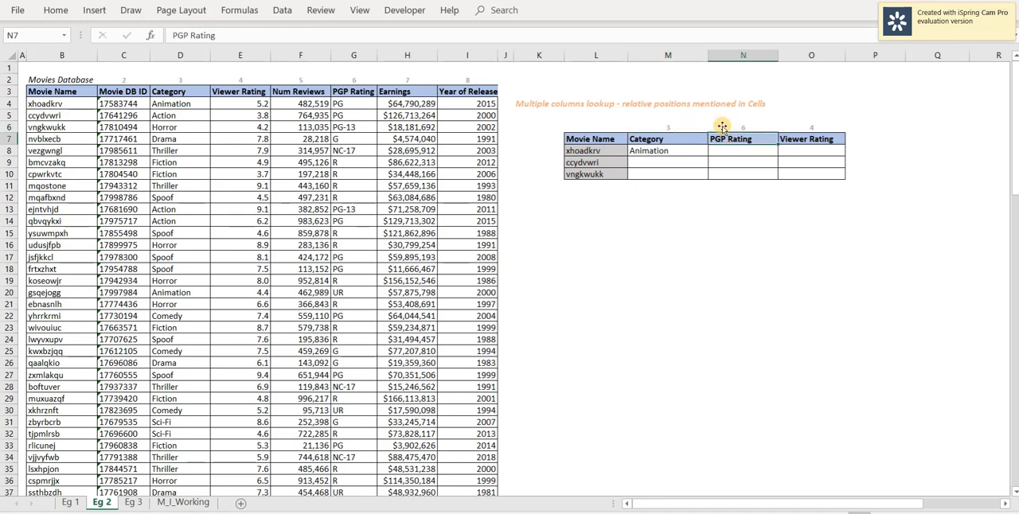
left_click(751, 125)
left_click(801, 140)
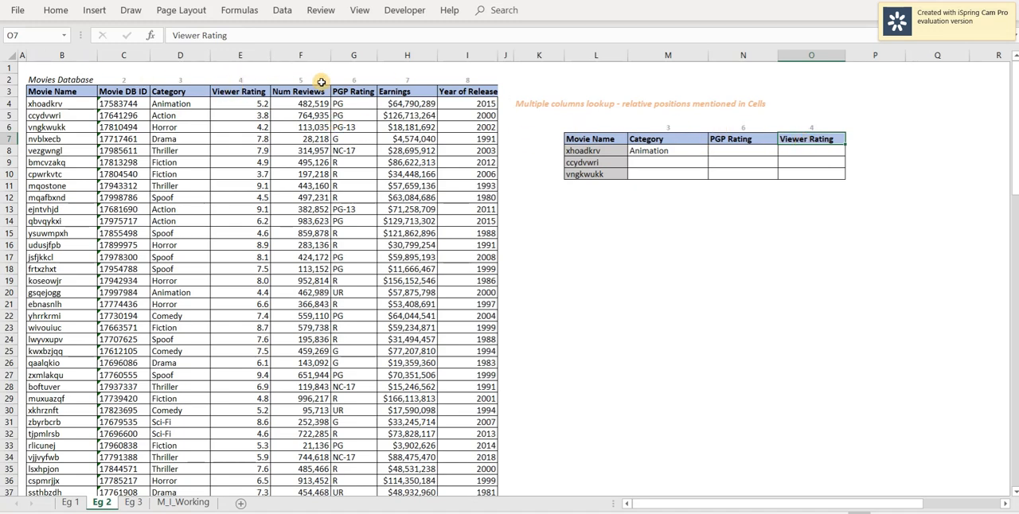
Fill the lookup that takes its column index from M$6 across M8:O10.
left_click(668, 150)
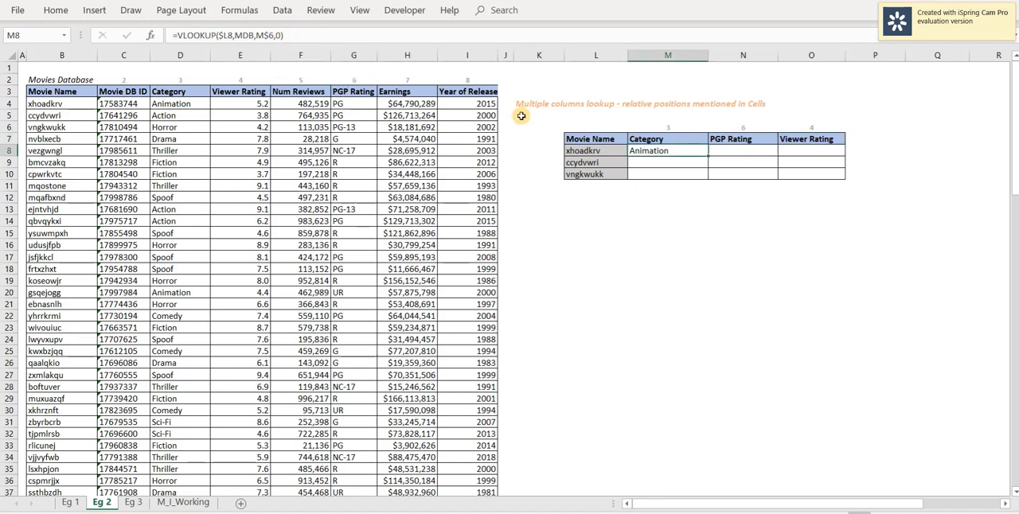
key("ctrl+c")
key("shift+Right")
key("shift+Right")
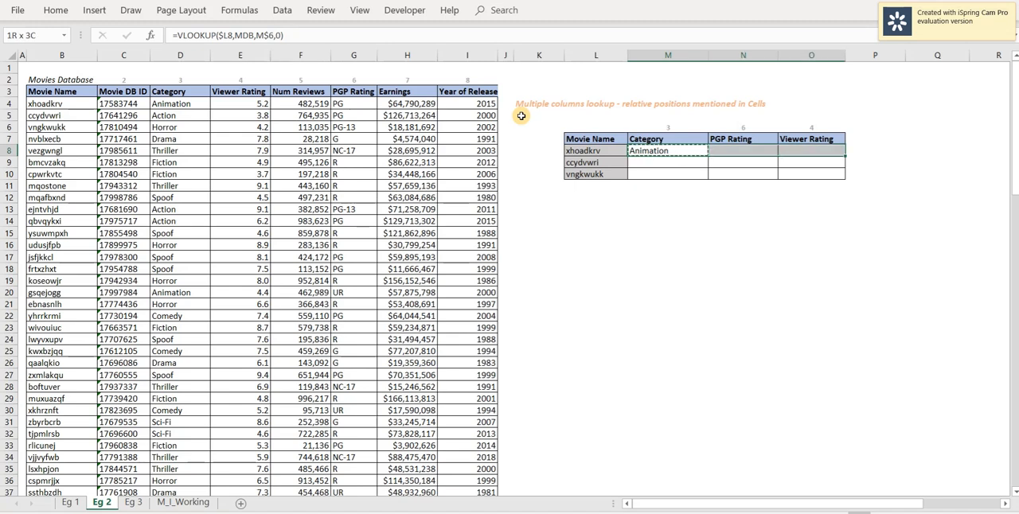
key("shift+Down")
key("shift+Down")
key("Return")
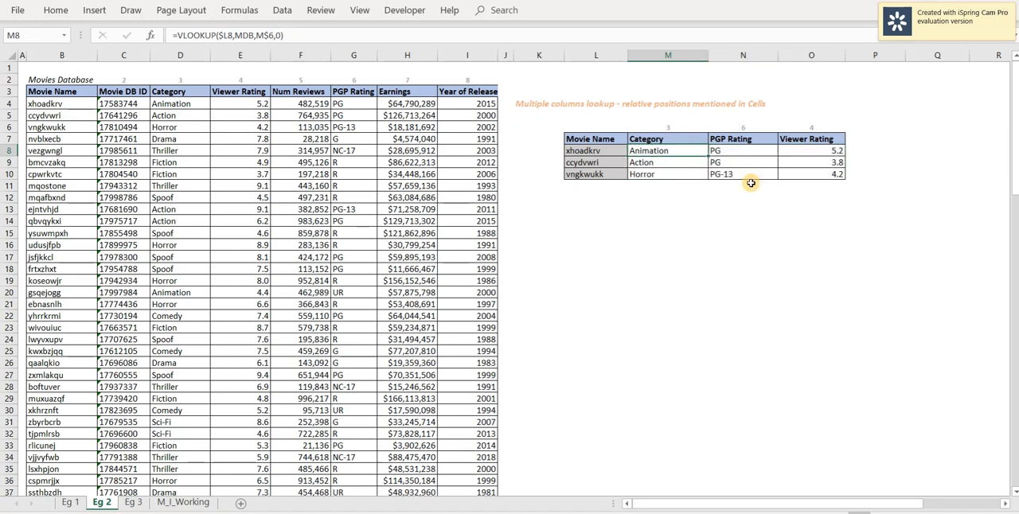
left_click(675, 187)
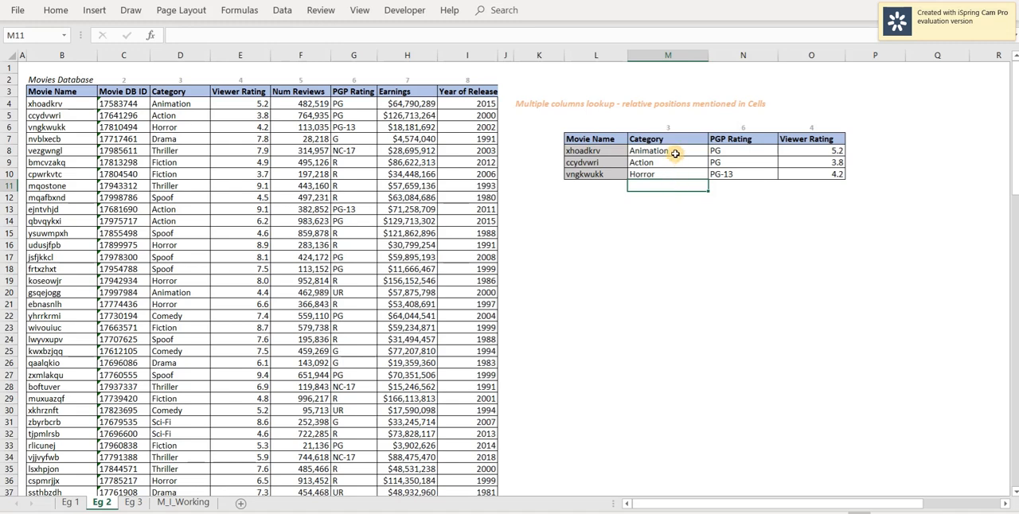
Examine the MATCH formula in M17 that finds the Year of Release position within the Header range.
left_click(675, 152)
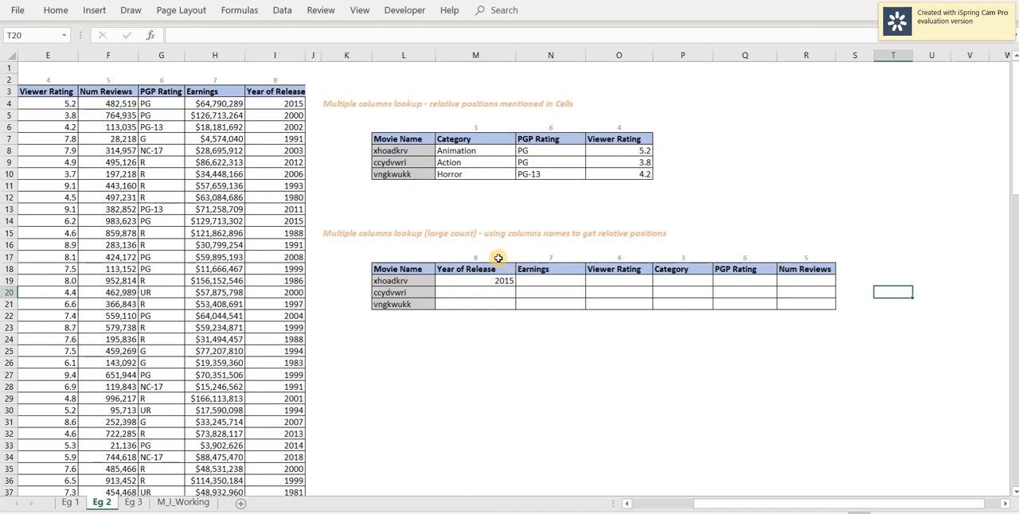
left_click_drag(700, 503, 629, 504)
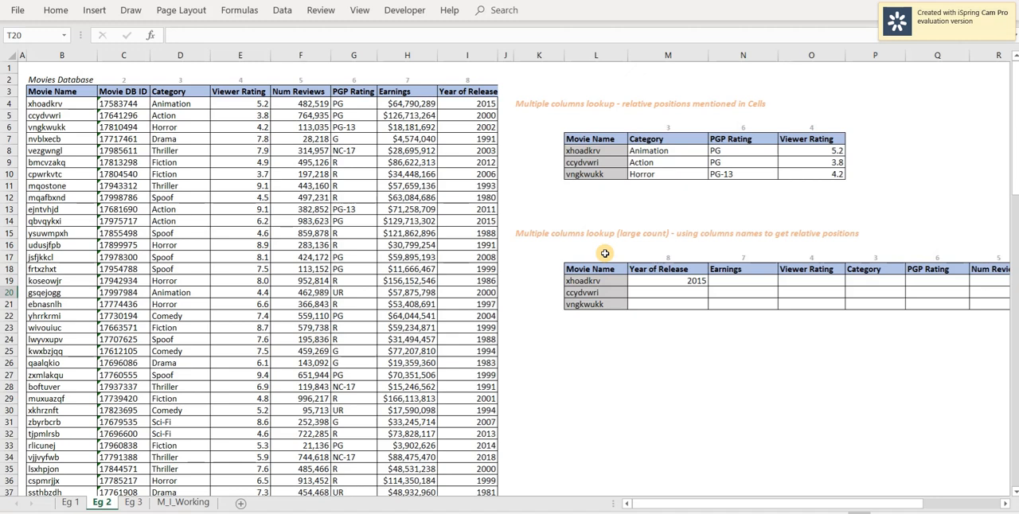
left_click(668, 257)
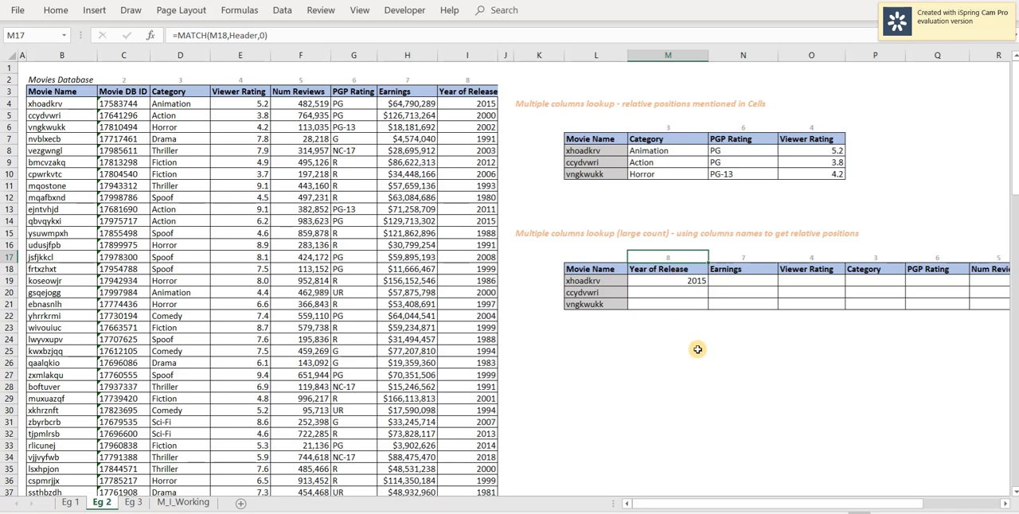
key("F2")
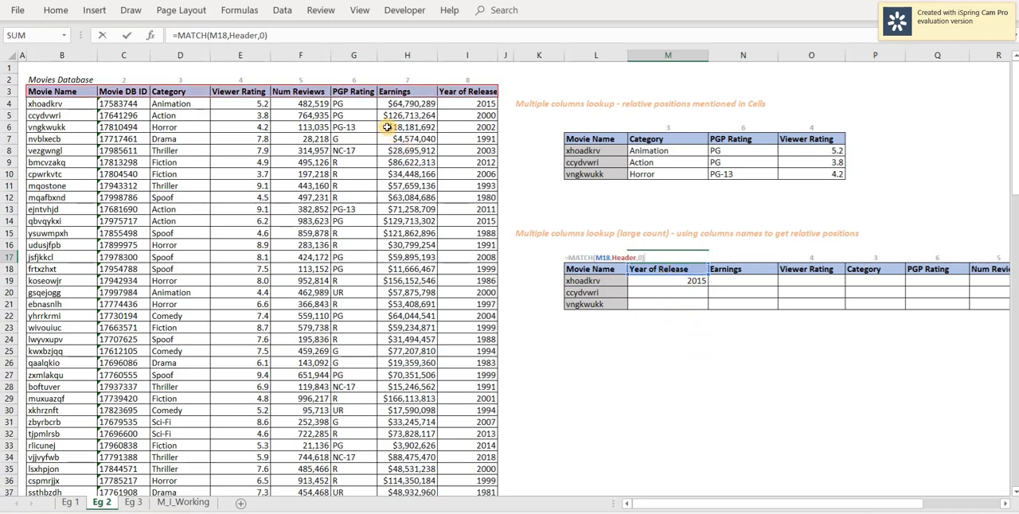
key("Escape")
key("F2")
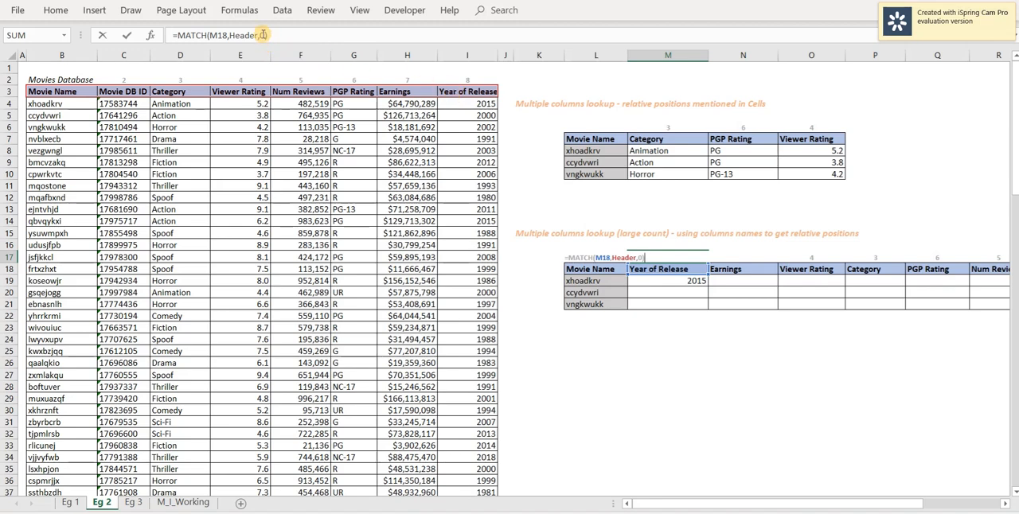
key("ctrl+Return")
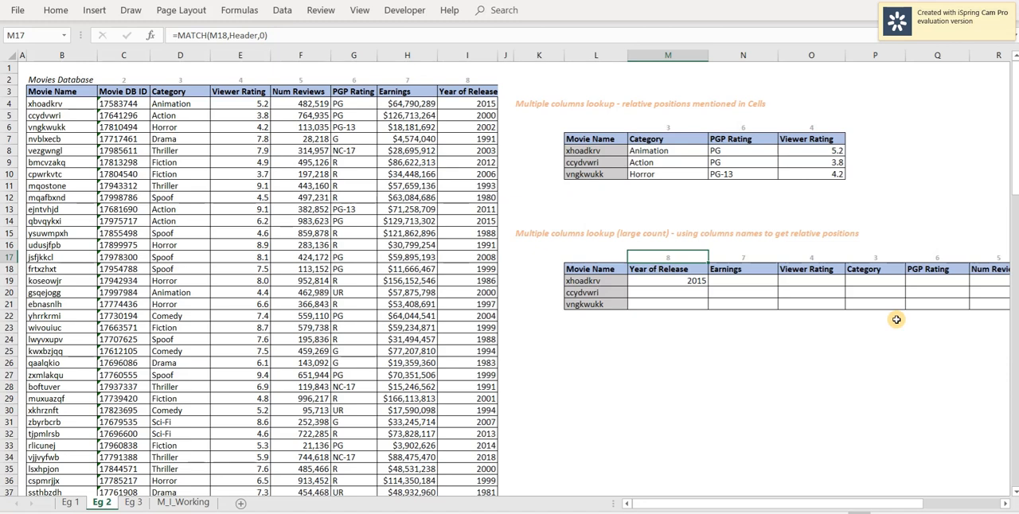
key("Right")
key("Right")
key("Right")
key("Right")
key("Right")
key("Right")
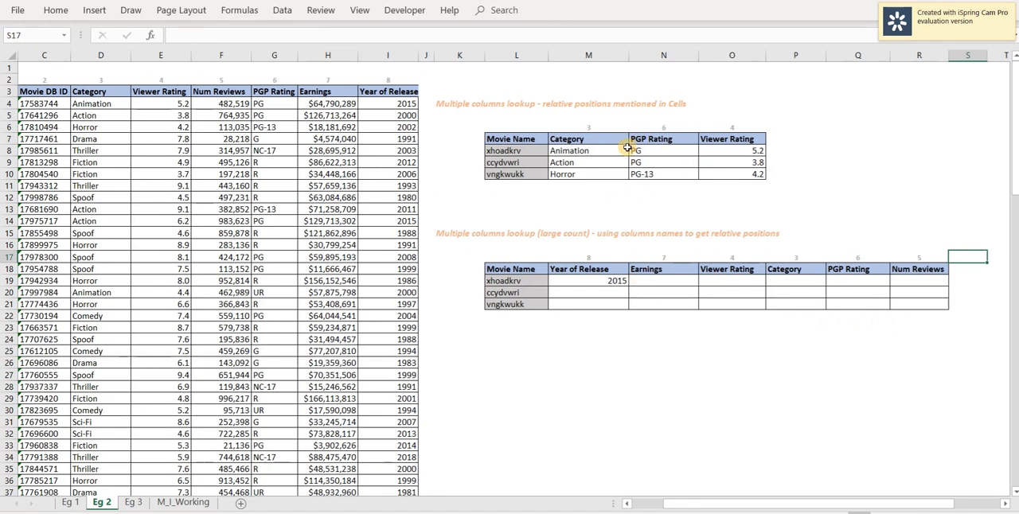
Copy the M19 lookup that takes its column index from M$17 across M19:R21.
left_click(603, 282)
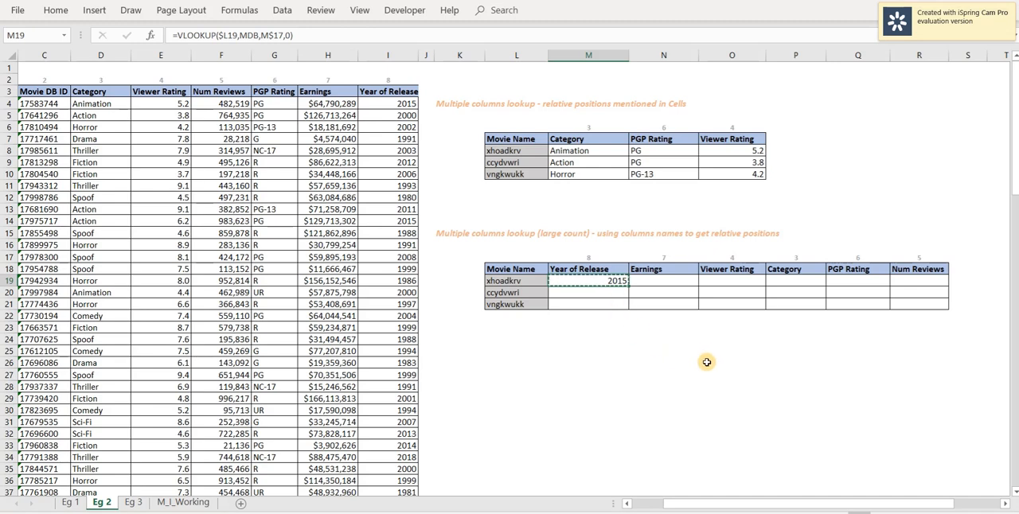
key("shift+Right")
key("shift+Right")
key("shift+Right")
key("shift+Right")
key("shift+Right")
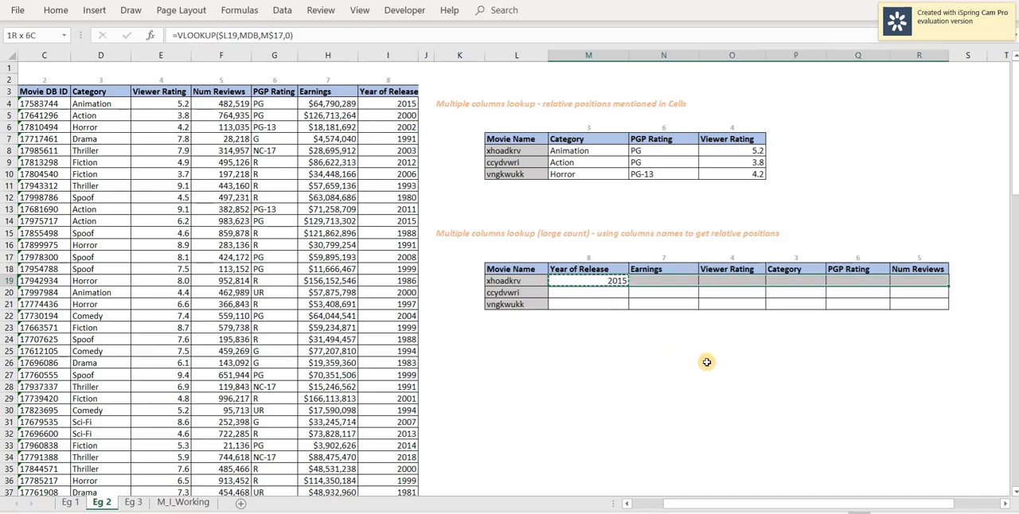
key("shift+Down")
key("shift+Down")
key("Return")
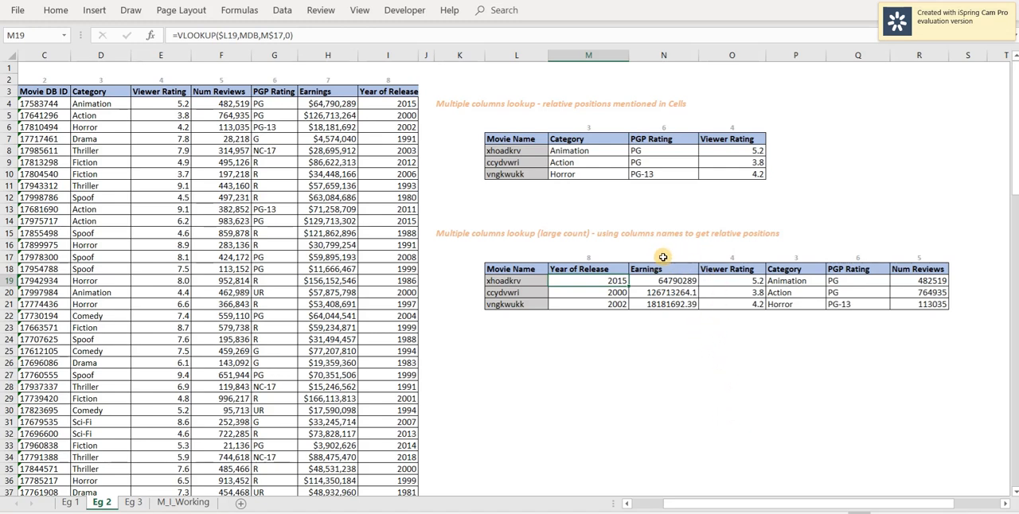
Move the database's Category column so that it sits directly before the Earnings column.
left_click_drag(682, 503, 667, 504)
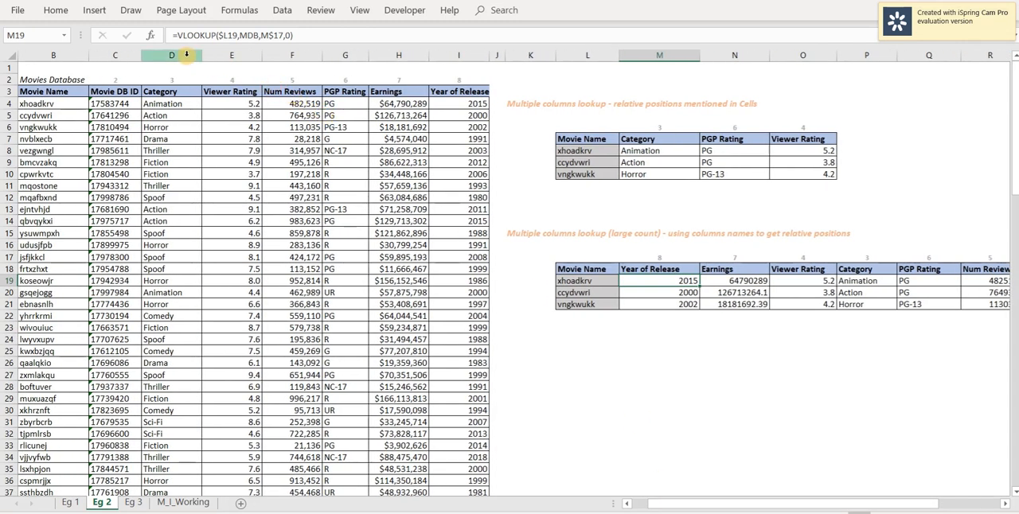
left_click(186, 54)
right_click(186, 54)
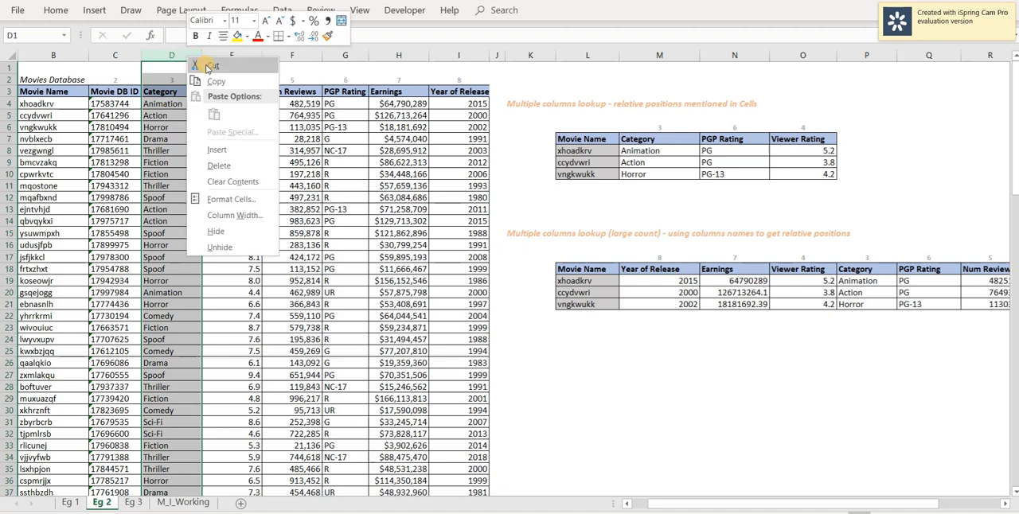
left_click(209, 80)
left_click(387, 56)
right_click(387, 56)
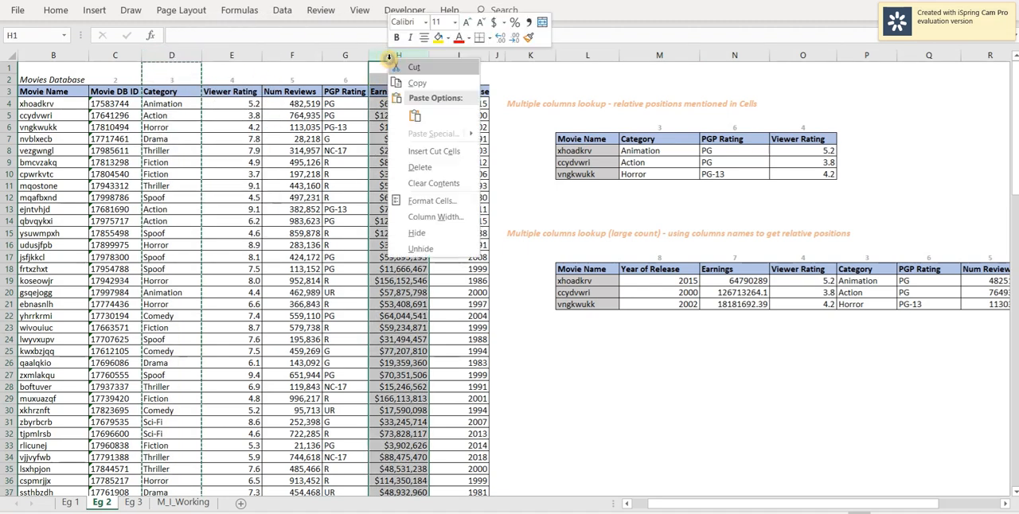
left_click(434, 151)
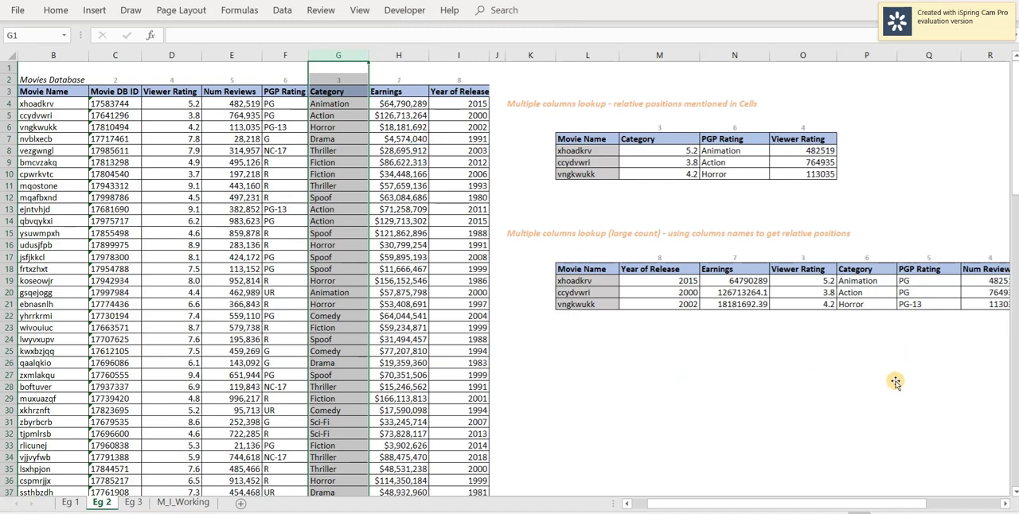
Renumber the positions above Viewer Rating, Num Reviews, PGP Rating and Category in D2:G2 as 3, 4, 5 and 6.
left_click_drag(846, 506, 864, 505)
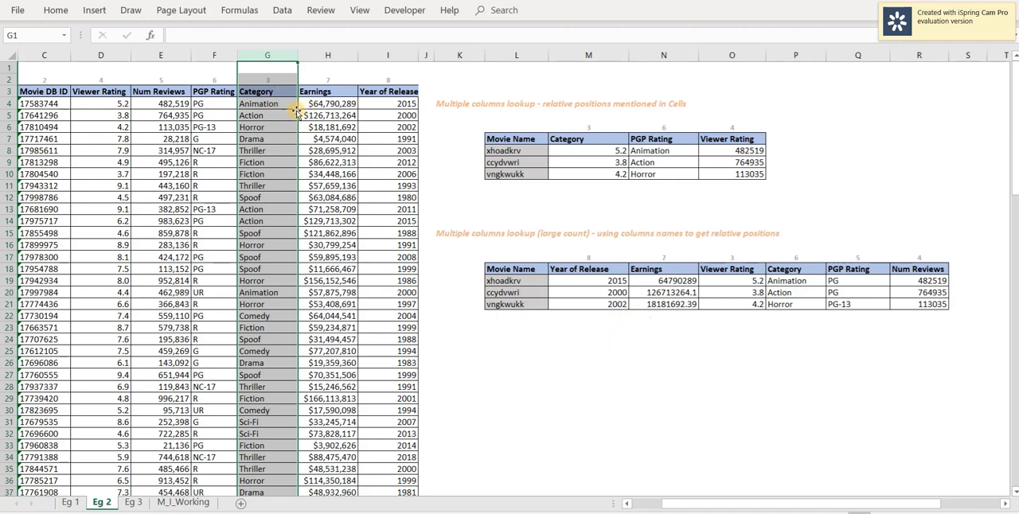
left_click(664, 339)
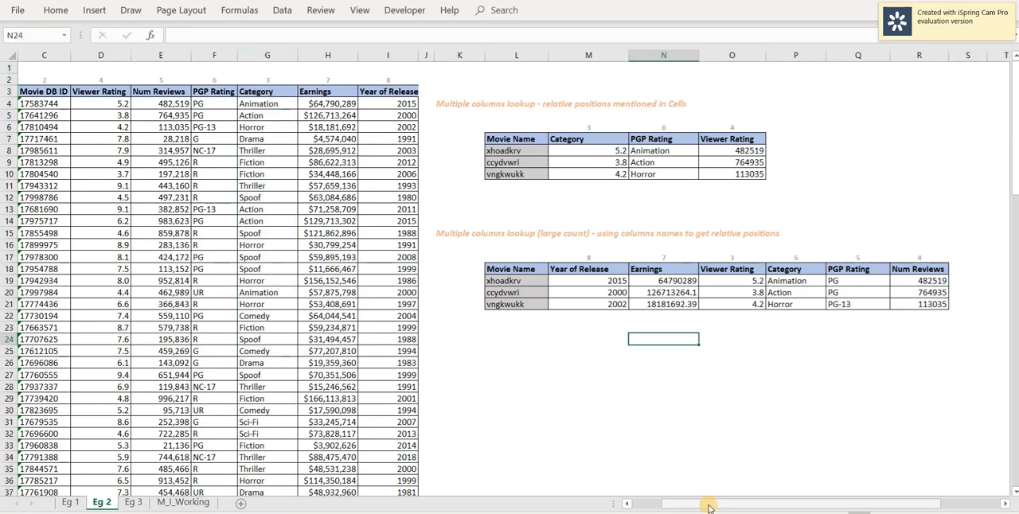
left_click_drag(708, 507, 693, 506)
left_click(113, 81)
key("Left")
key("Left")
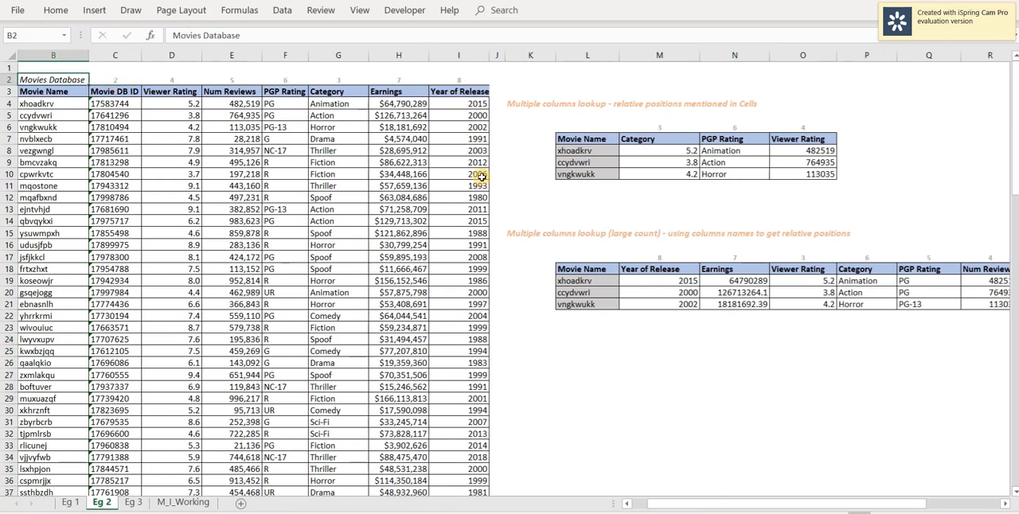
key("Right")
key("Right")
key("Right")
type("3")
key("Right")
type("4")
key("Right")
type("5")
key("Right")
key("6")
key("Right")
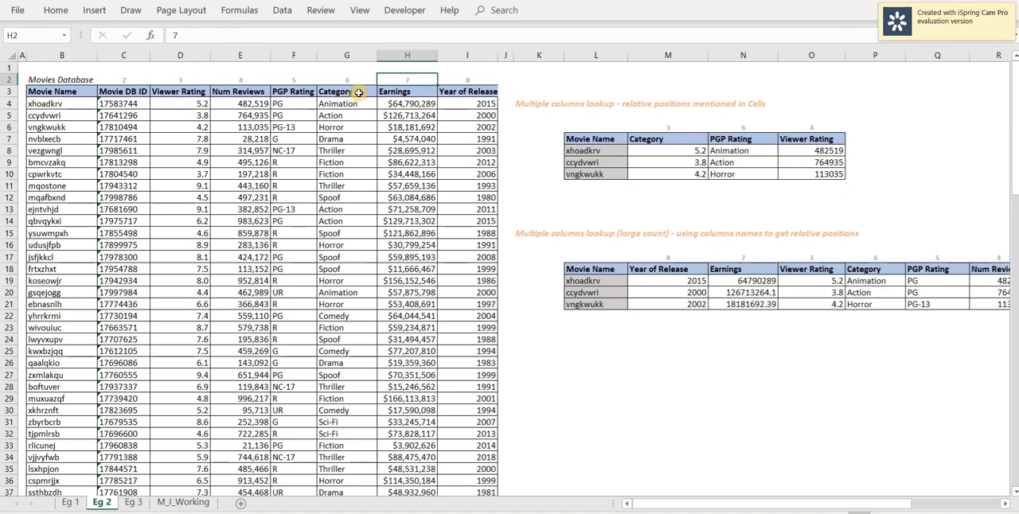
Compare the MATCH position above Category in P17 with the M8 lookup and its typed column position in M6.
left_click_drag(805, 504, 833, 504)
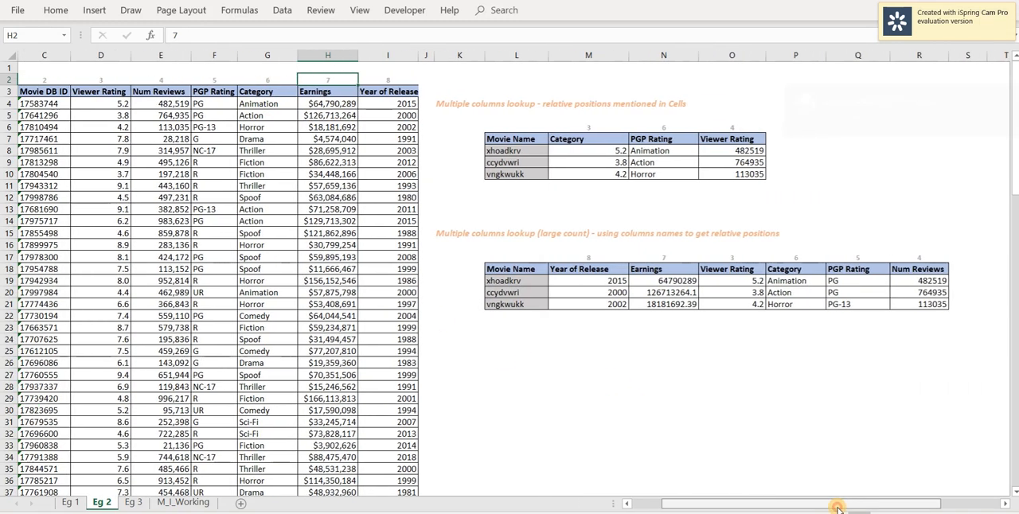
left_click(794, 256)
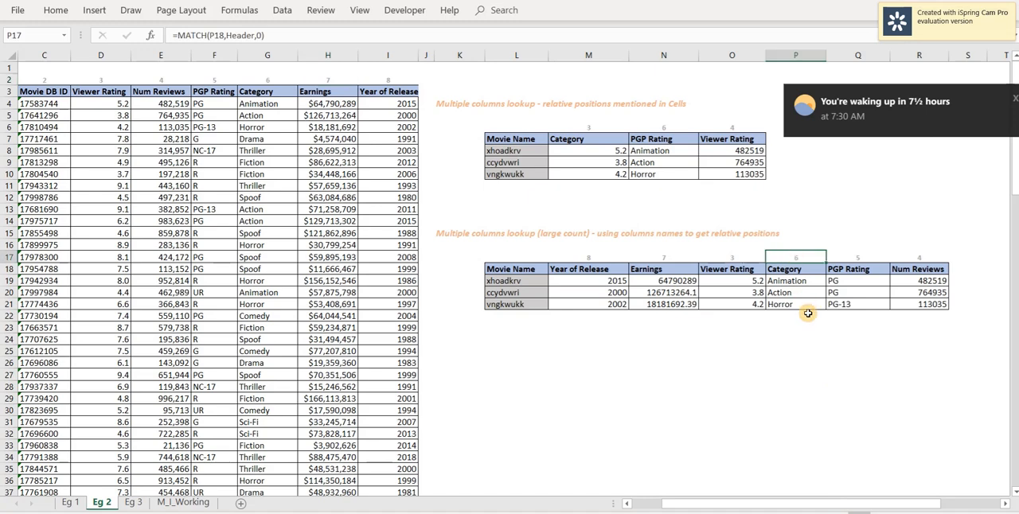
left_click(593, 149)
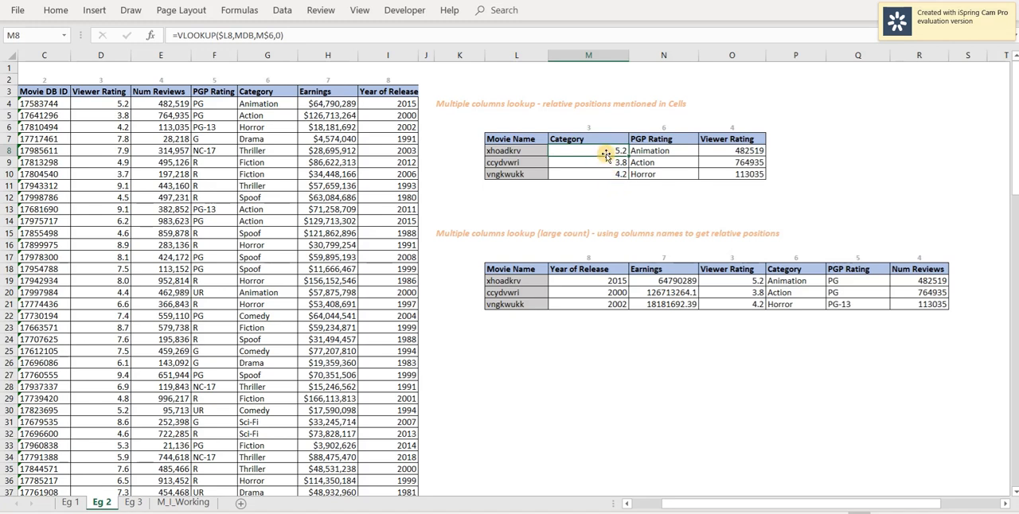
double_click(606, 155)
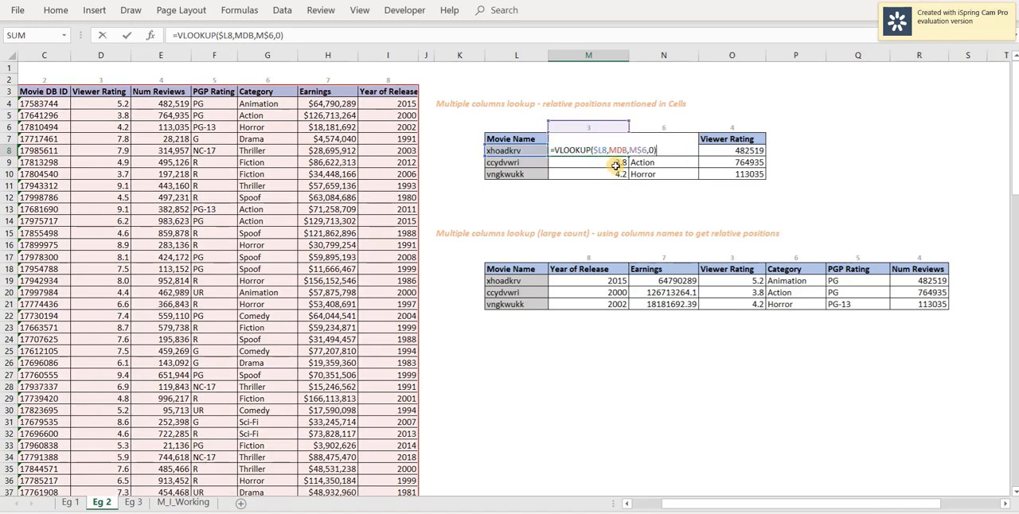
key("Escape")
left_click(598, 127)
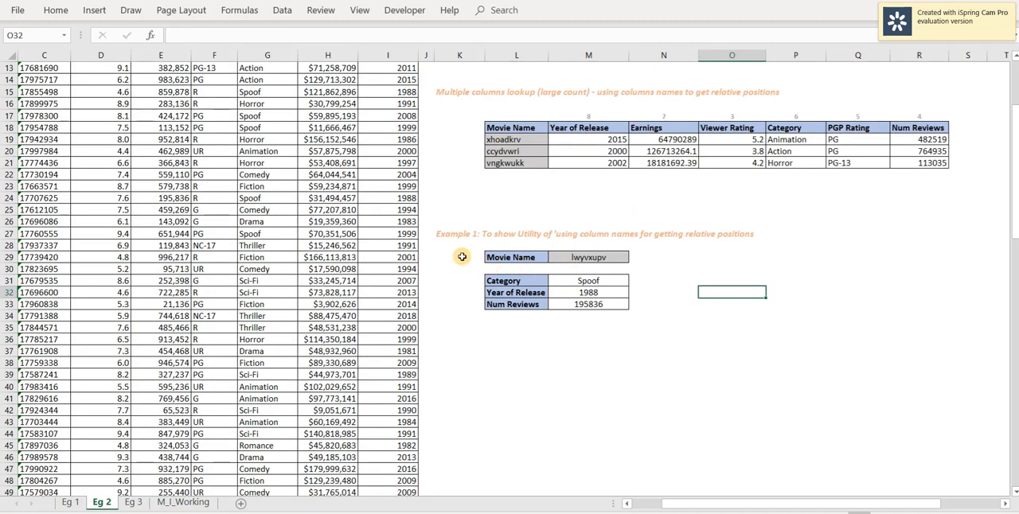
In Example 1, change the first lookup field in L31 to PGP Rating.
left_click(611, 257)
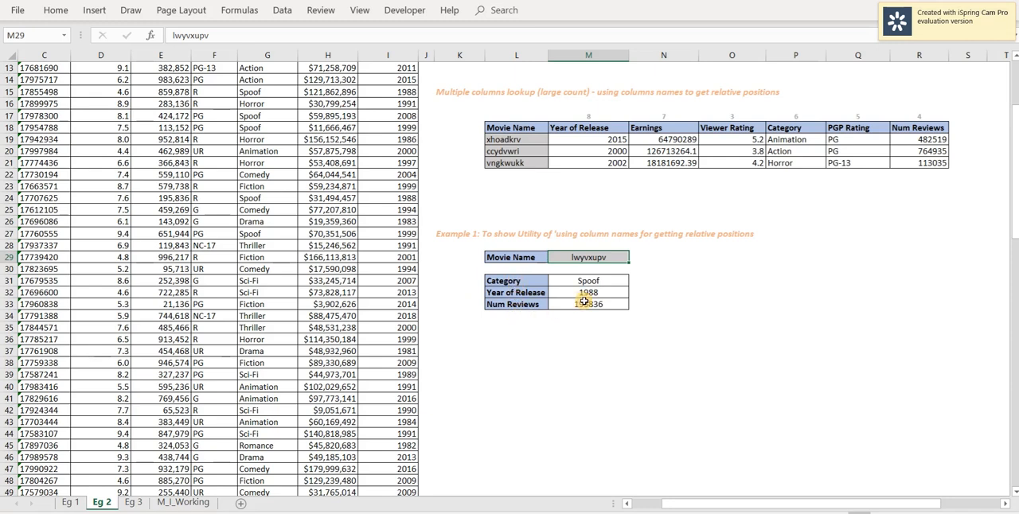
left_click(524, 282)
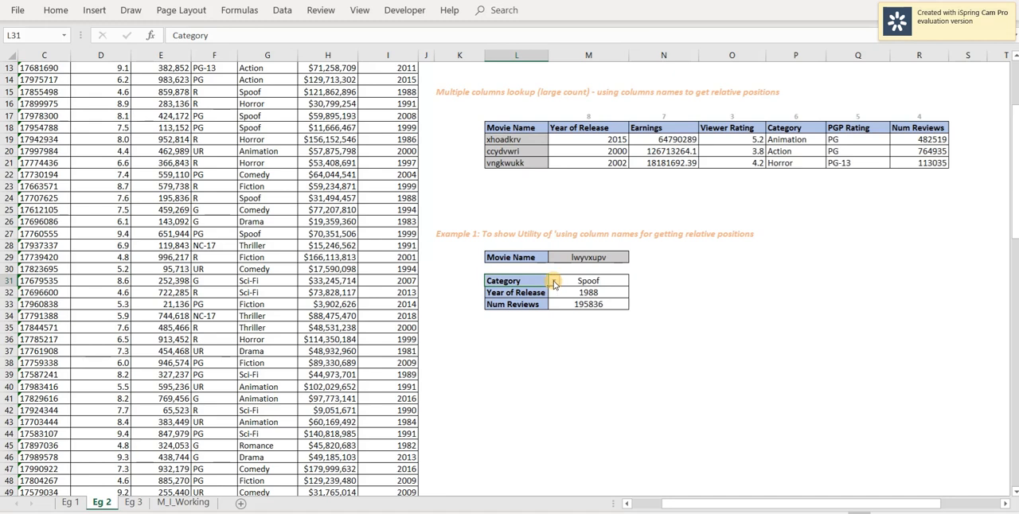
left_click(554, 282)
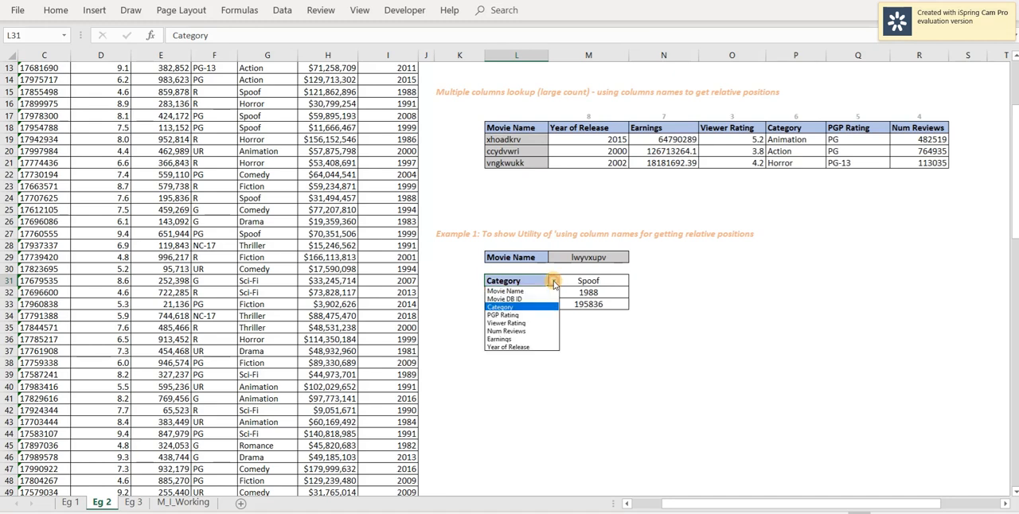
left_click(510, 315)
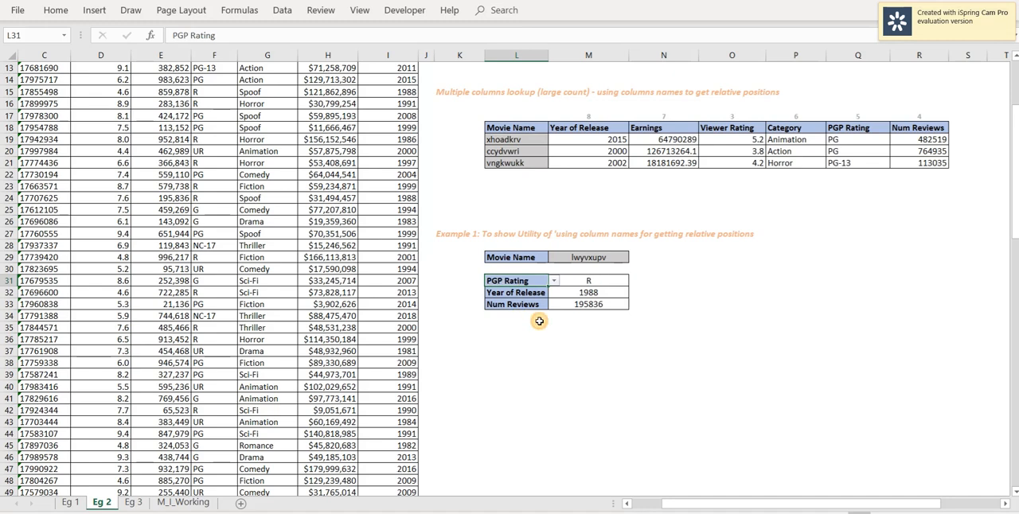
left_click(661, 302)
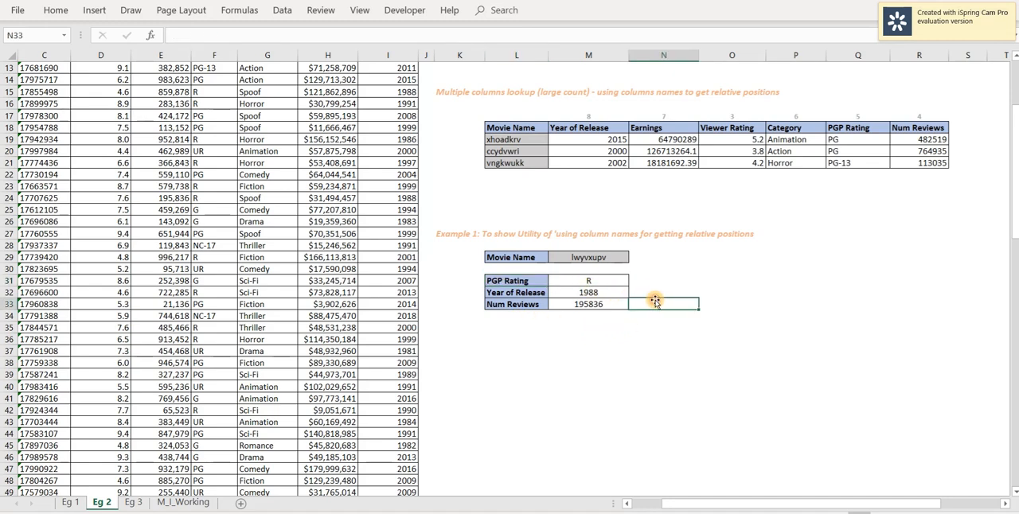
Change the third lookup field of Example 1, in L33, to Earnings.
left_click(527, 307)
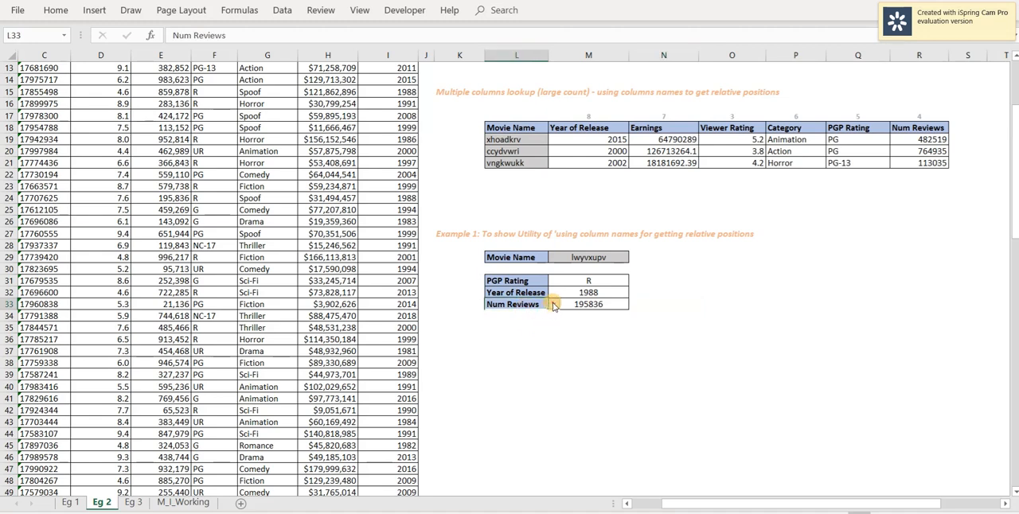
left_click(554, 305)
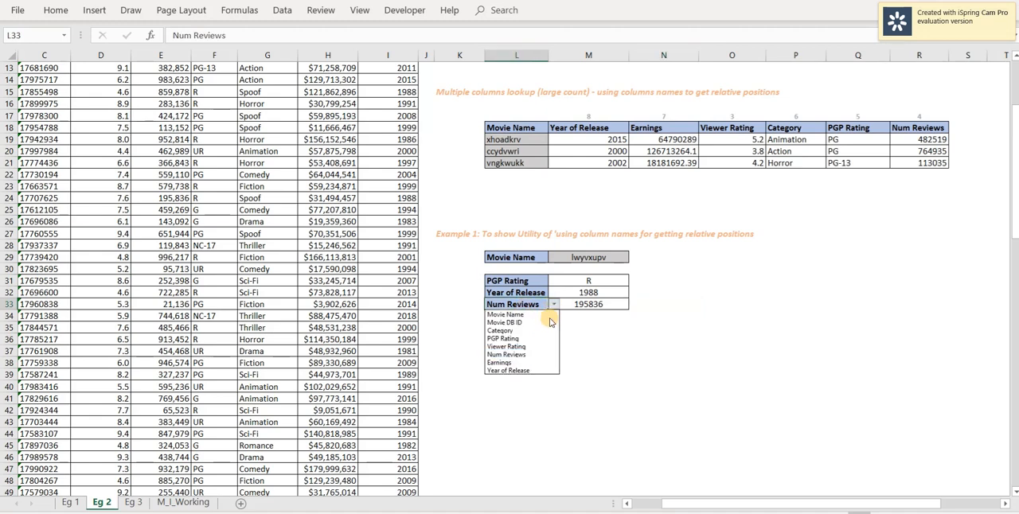
left_click(510, 363)
left_click(661, 305)
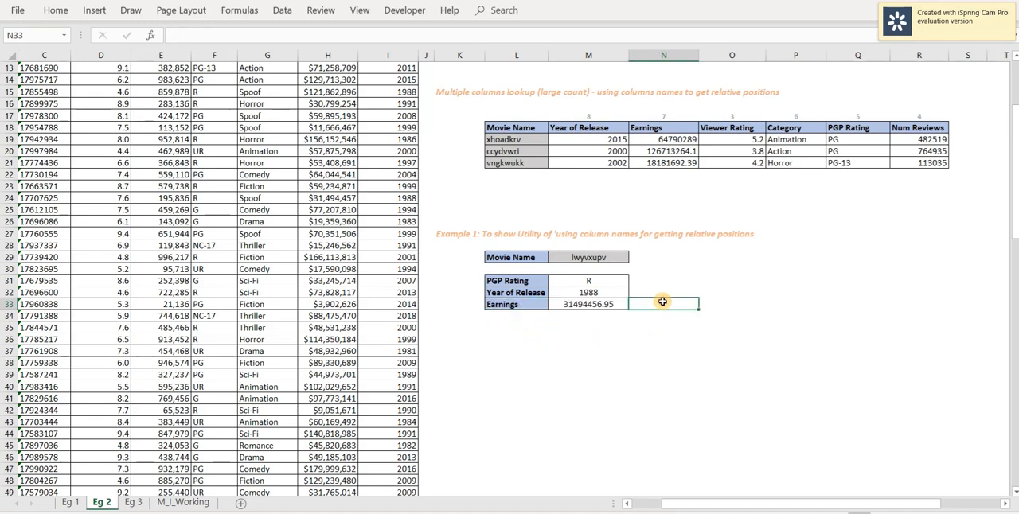
Examine the VLOOKUP with nested MATCH in M31 and the Example 2 illustration of subsetting a large dataset.
left_click(603, 282)
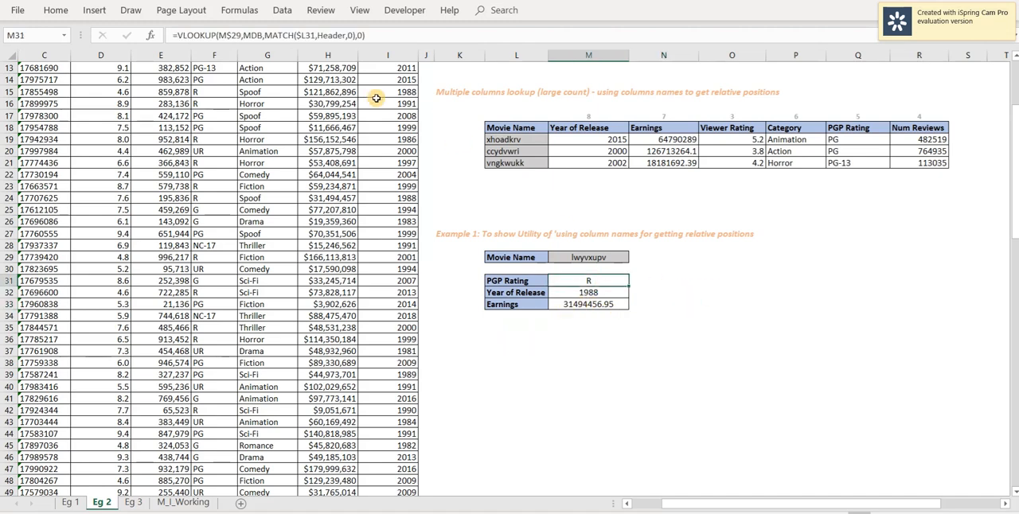
left_click(672, 289)
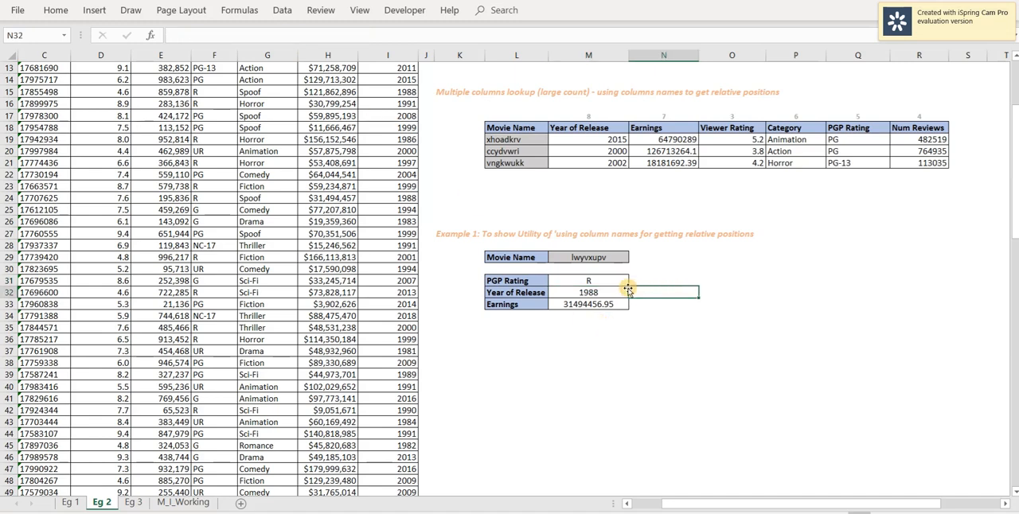
left_click(533, 283)
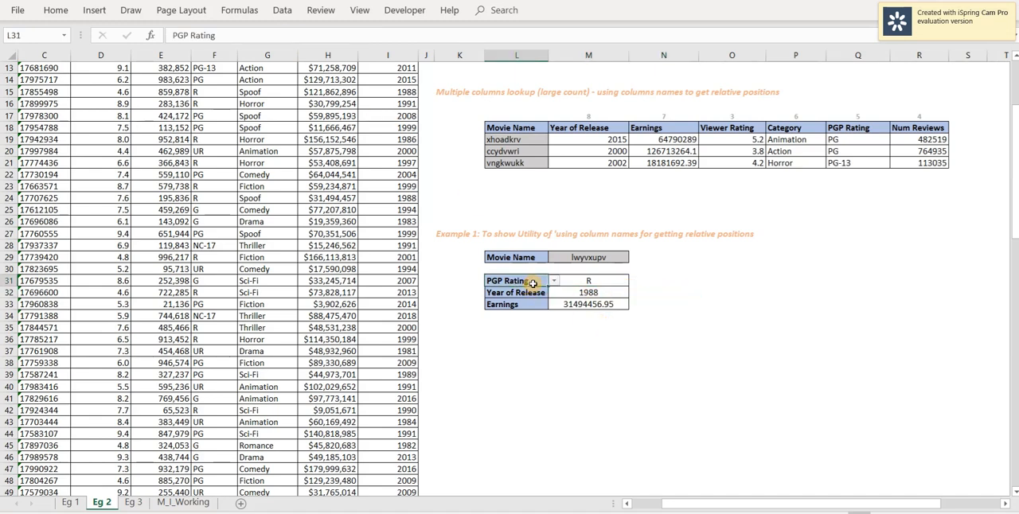
left_click(650, 304)
left_click_drag(742, 505, 773, 505)
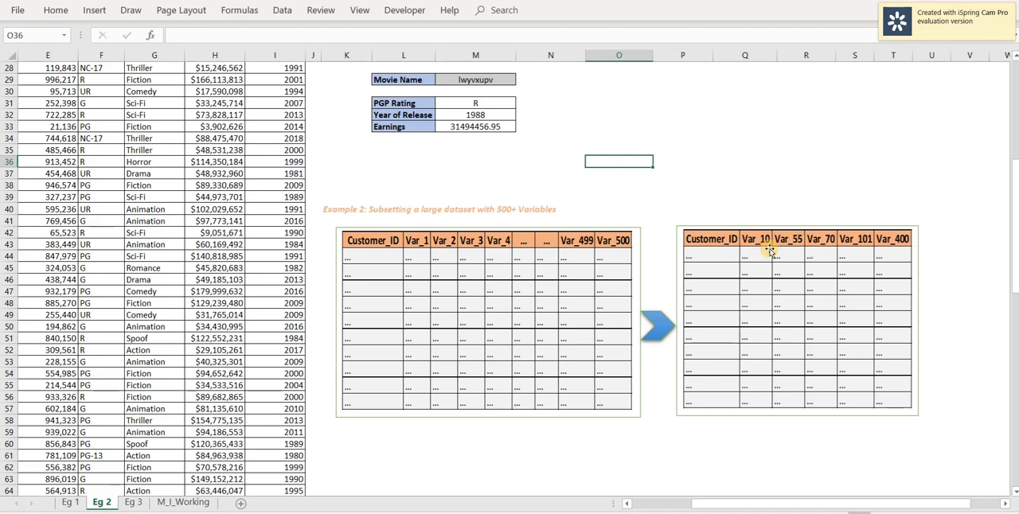
left_click(956, 234)
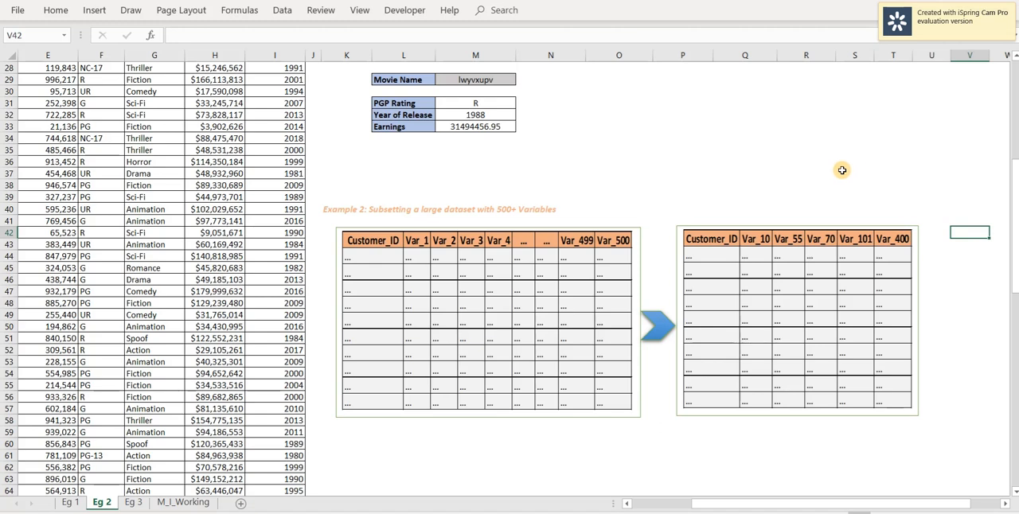
left_click(469, 117)
left_click(745, 173)
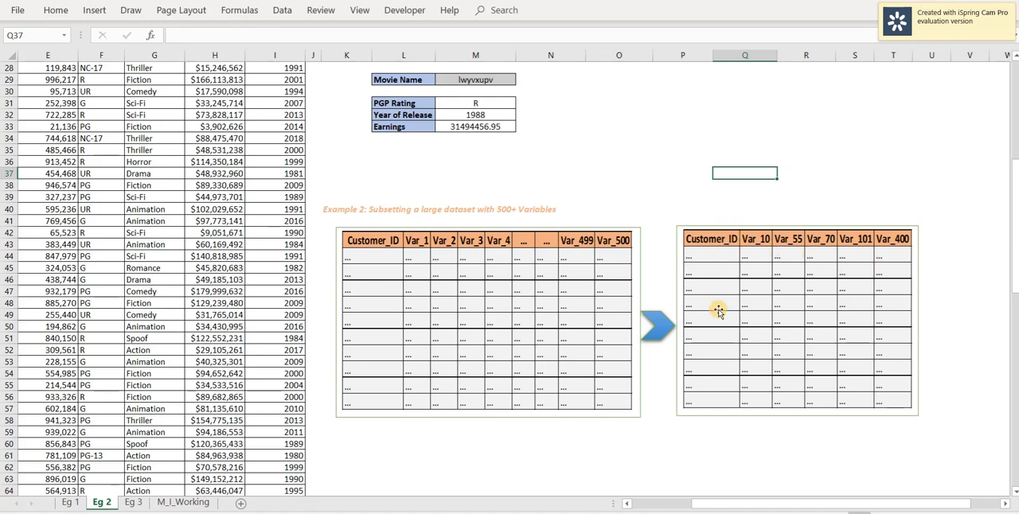
left_click(937, 223)
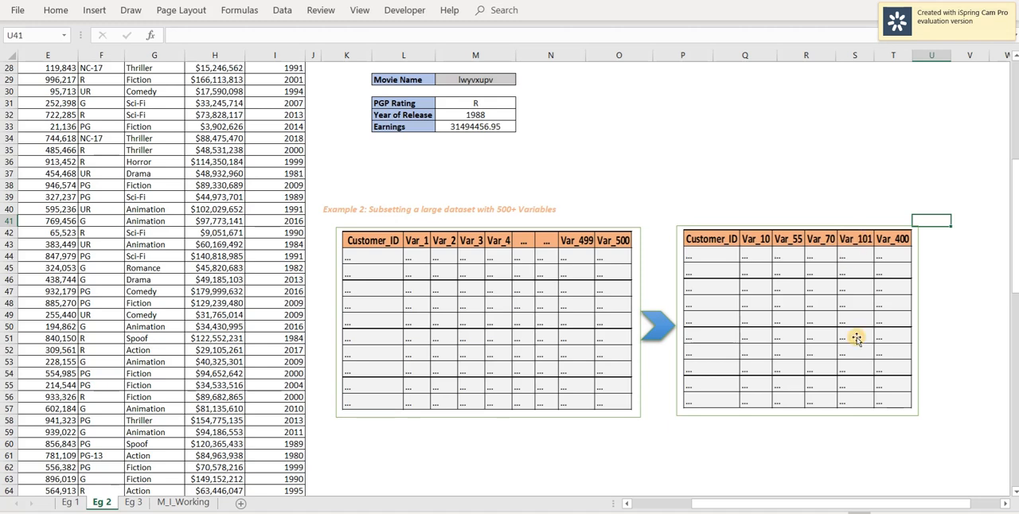
Review the Limitations scenarios on the presentation's Contents slide and inspect the PGP Rating lookup in N7 of workbook sheet Eg 3.
key("alt+Tab")
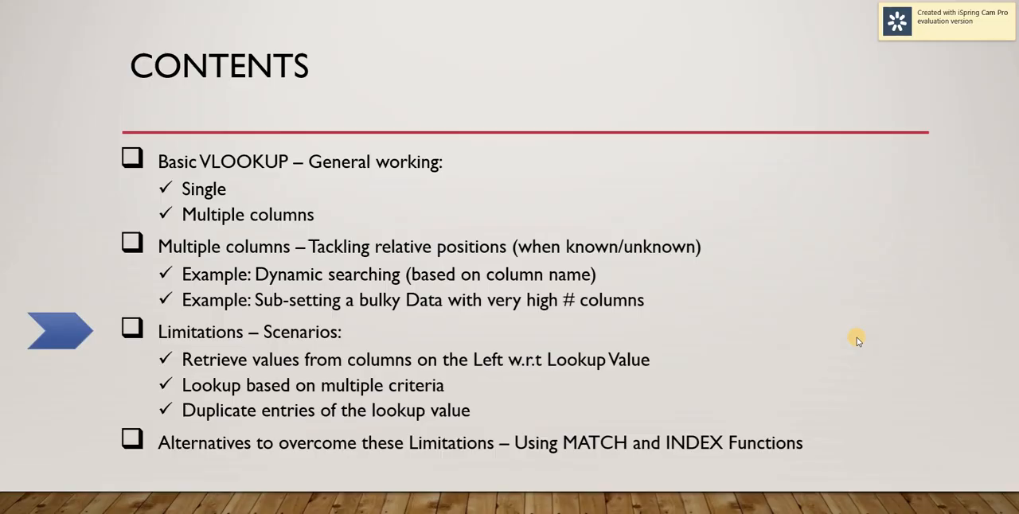
key("alt+Tab")
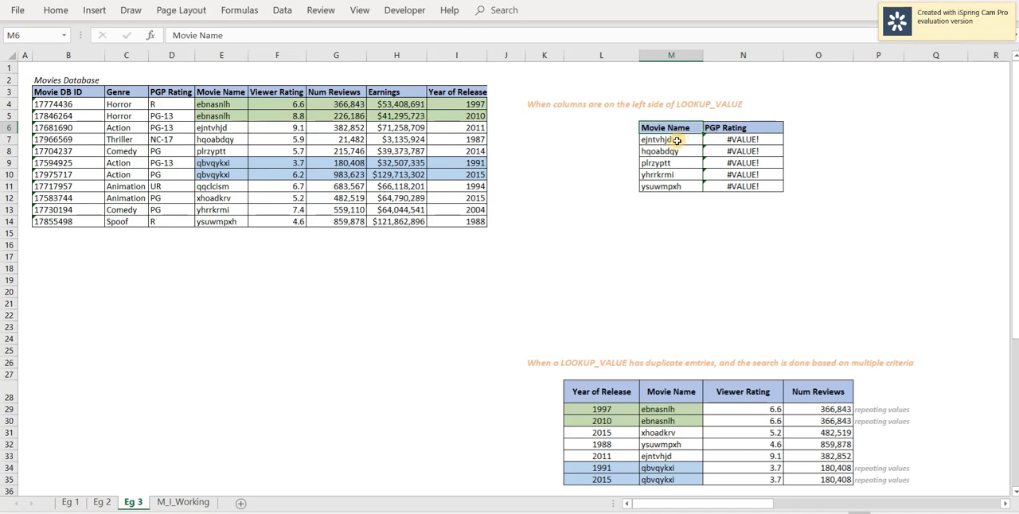
left_click(734, 140)
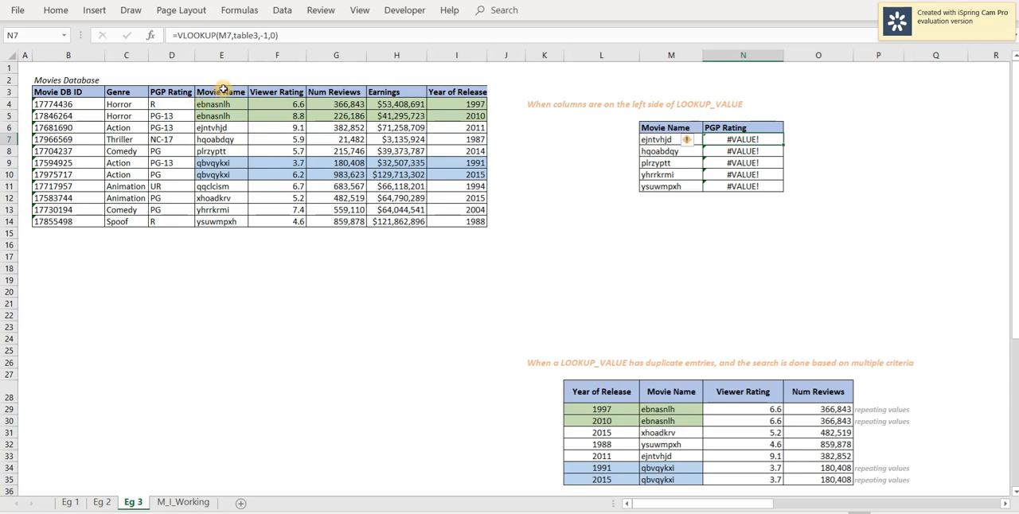
Compare the Movie Name column and lookup value M7 with the table3 range and column index -1 in the N7 VLOOKUP.
left_click(209, 55)
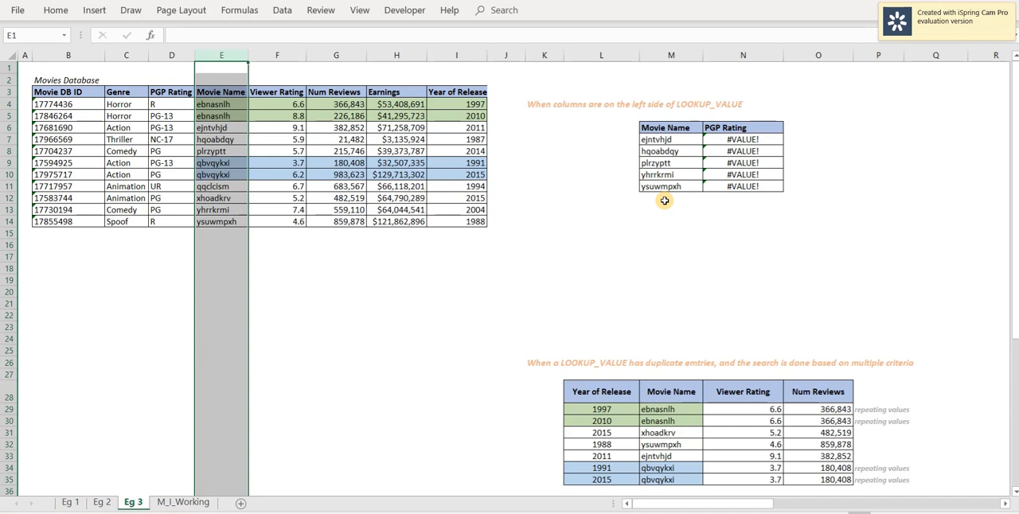
left_click(675, 139)
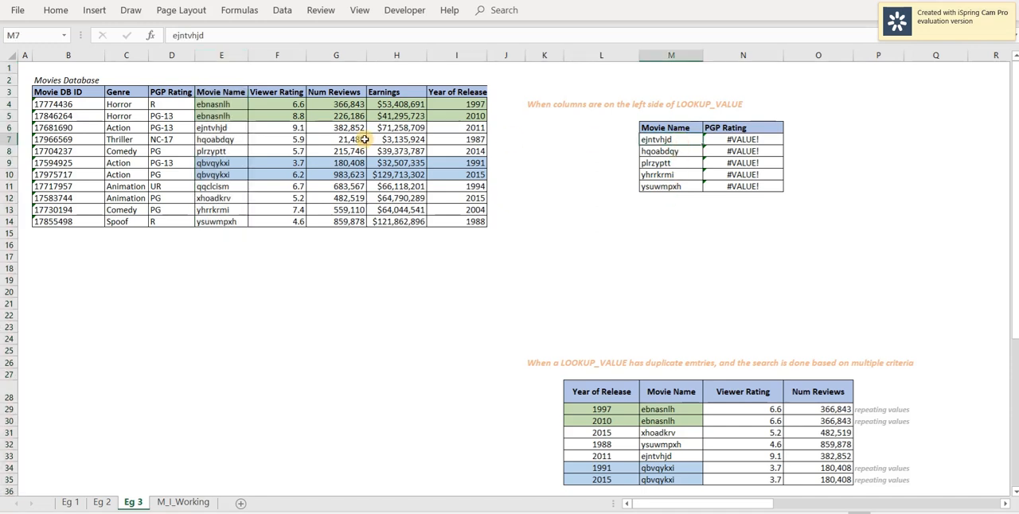
left_click(731, 141)
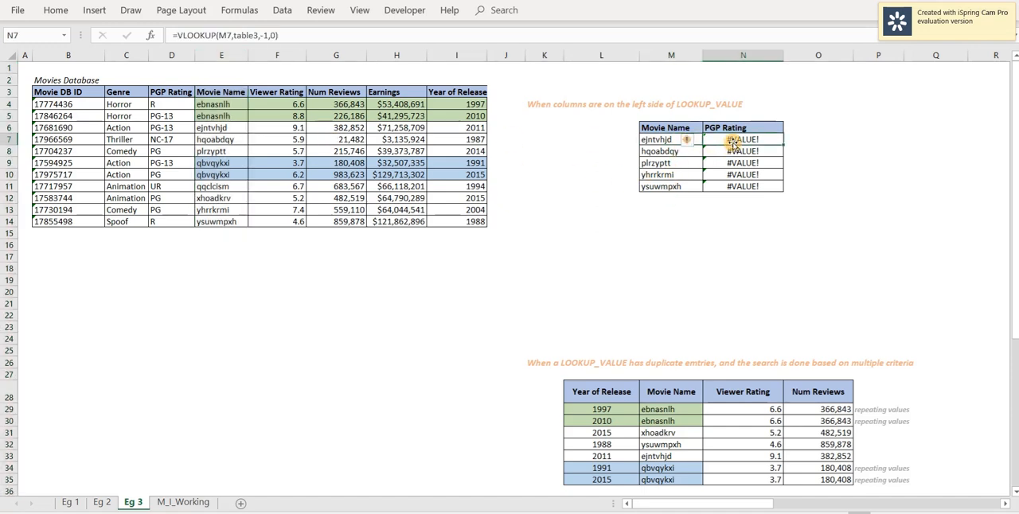
key("F2")
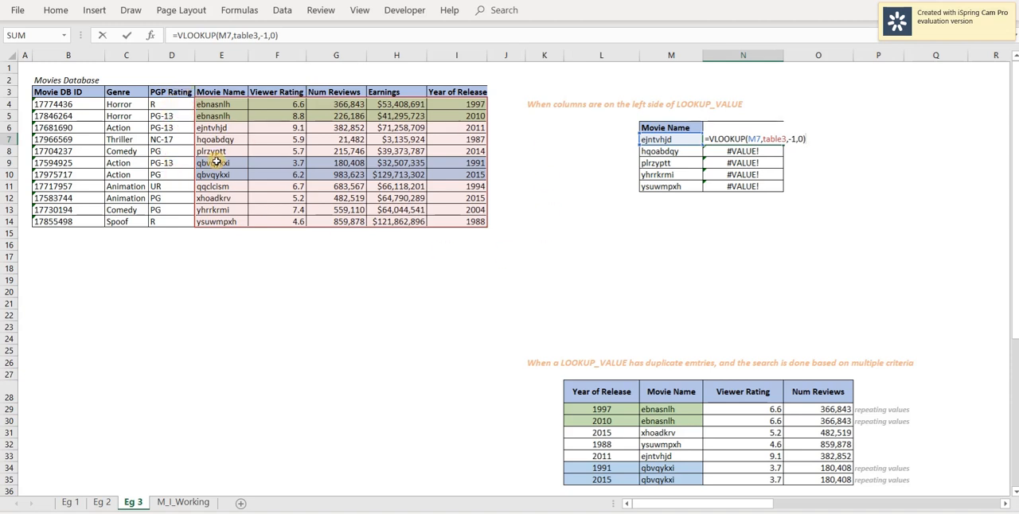
key("Escape")
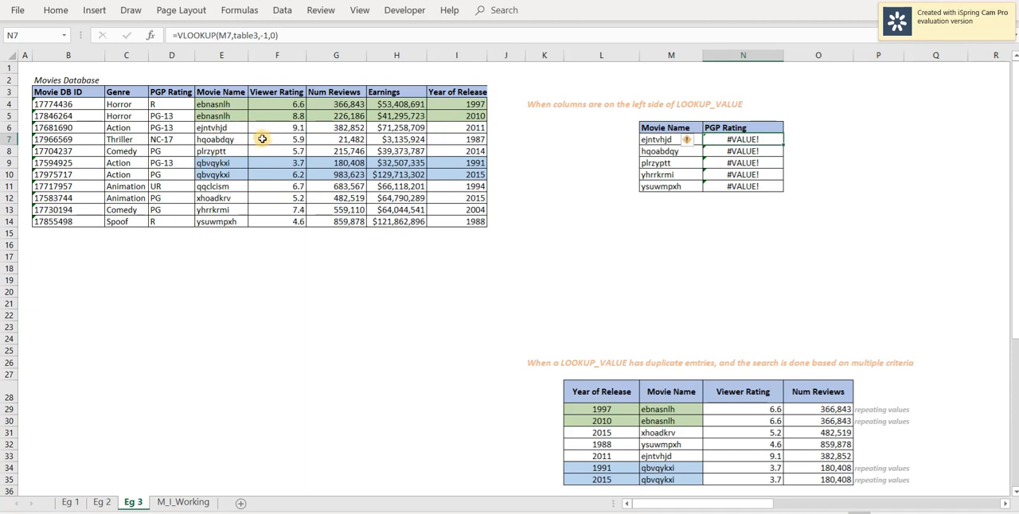
key("F2")
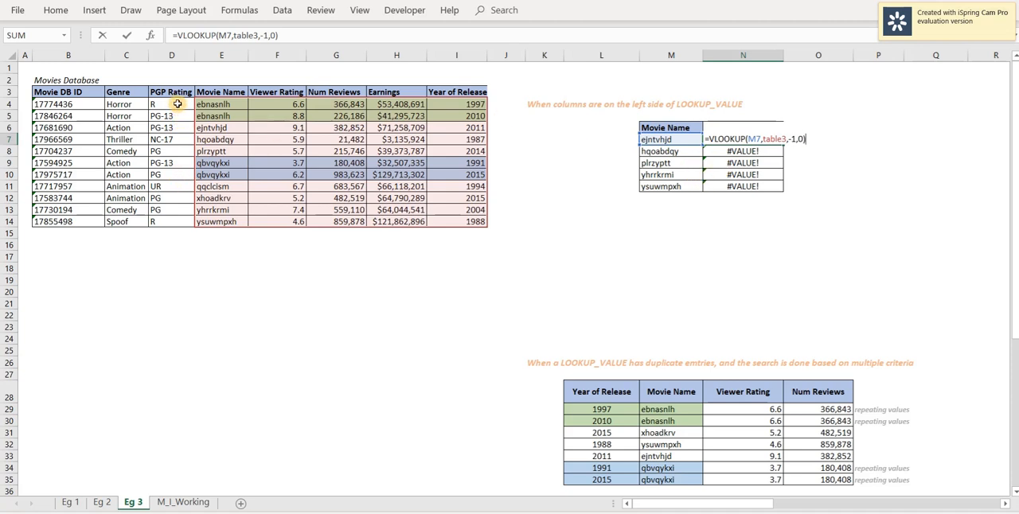
key("ctrl+Return")
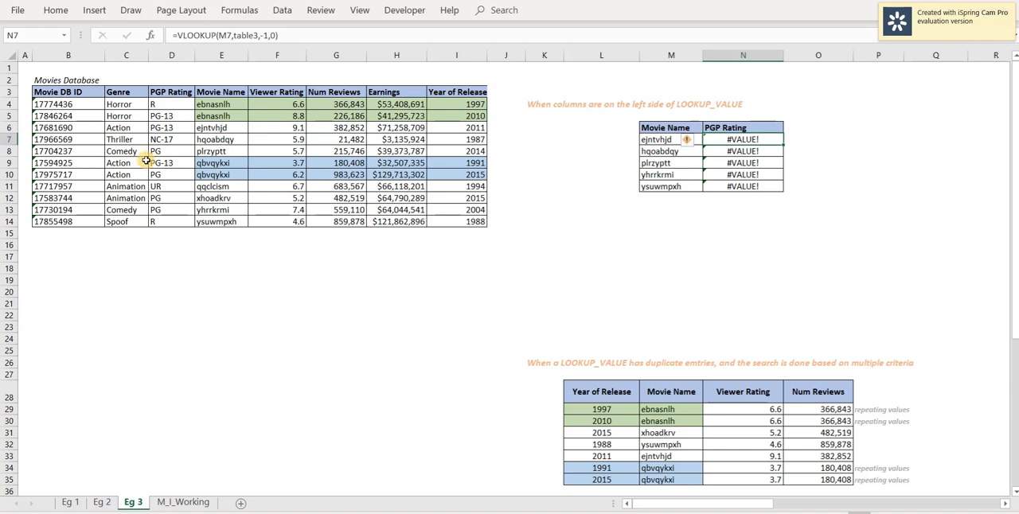
Examine the duplicate movie entries in rows 4–5 and 9–10 of the Movies Database, including the release years in I4:I5.
left_click_drag(12, 106, 11, 117)
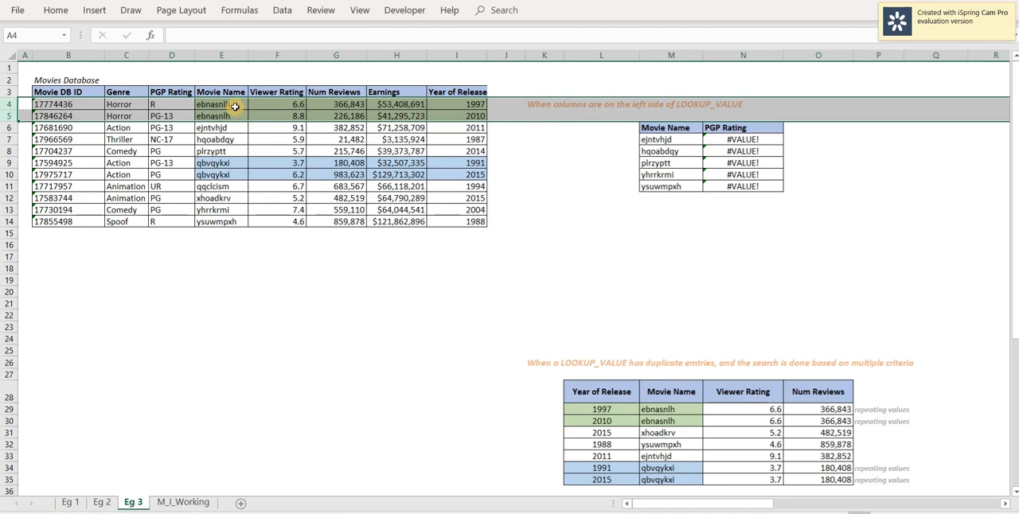
left_click(217, 247)
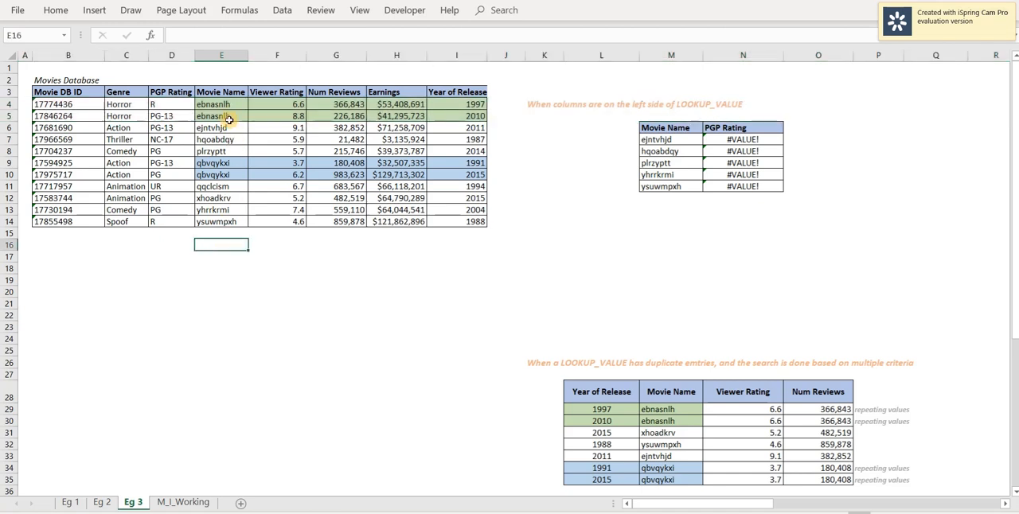
left_click_drag(220, 103, 228, 118)
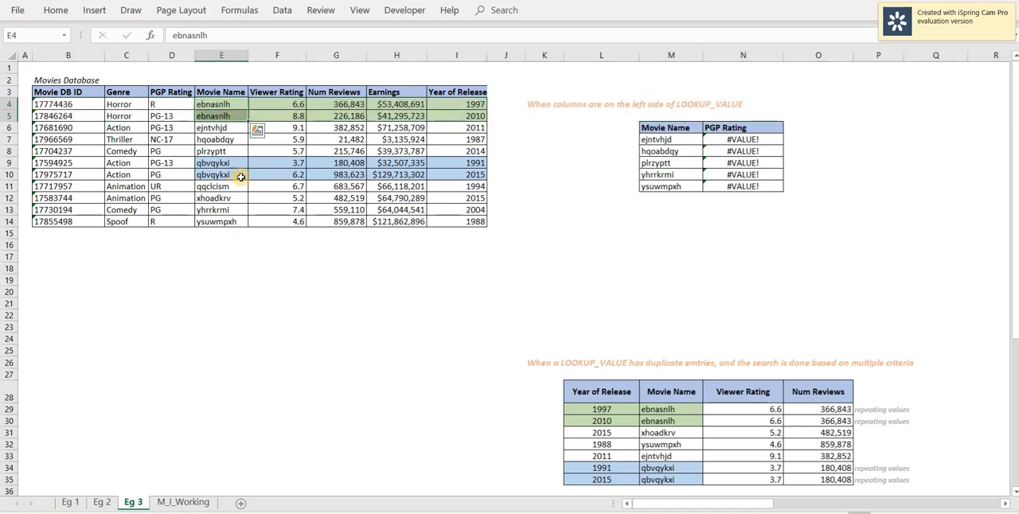
left_click(268, 246)
left_click_drag(460, 104, 459, 120)
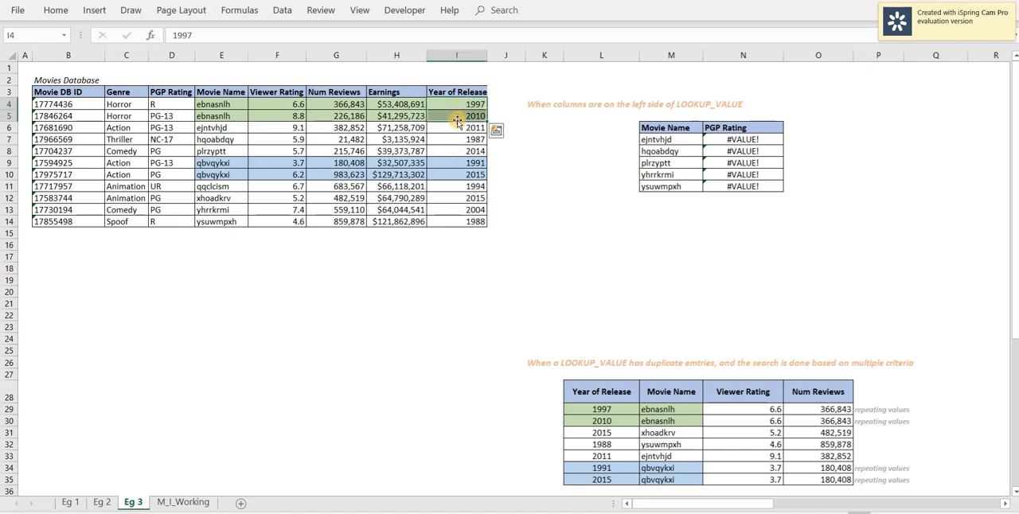
left_click(456, 268)
left_click(12, 103)
left_click_drag(12, 104, 12, 115)
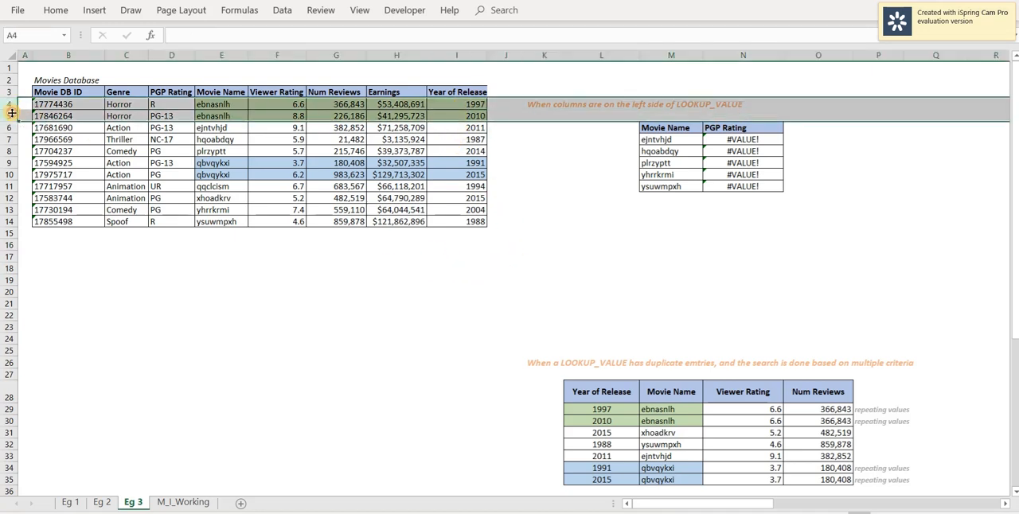
left_click(227, 274)
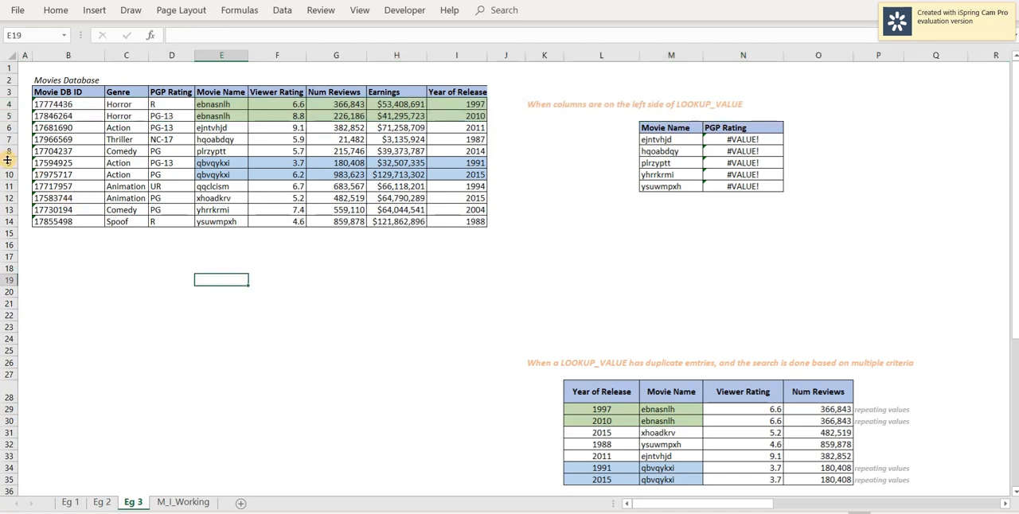
left_click_drag(12, 163, 12, 174)
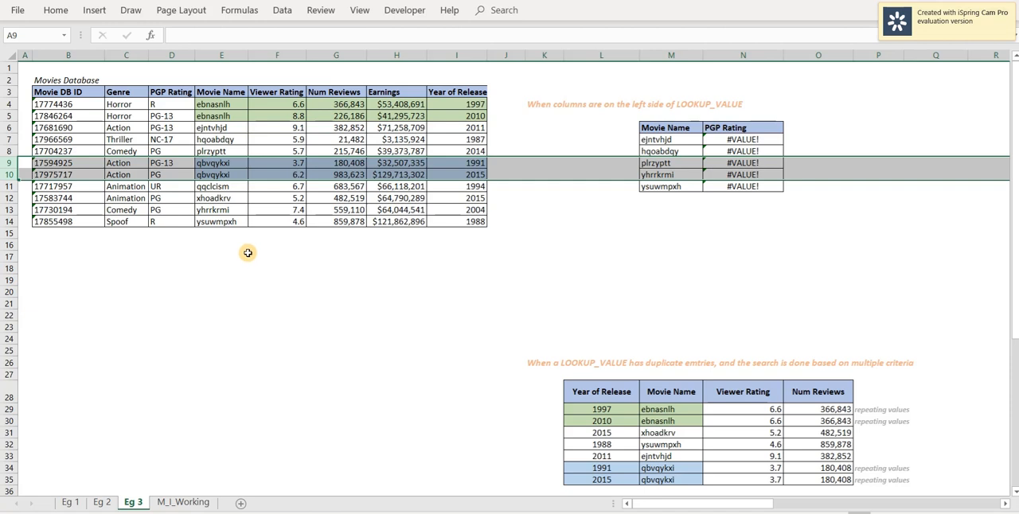
left_click(247, 254)
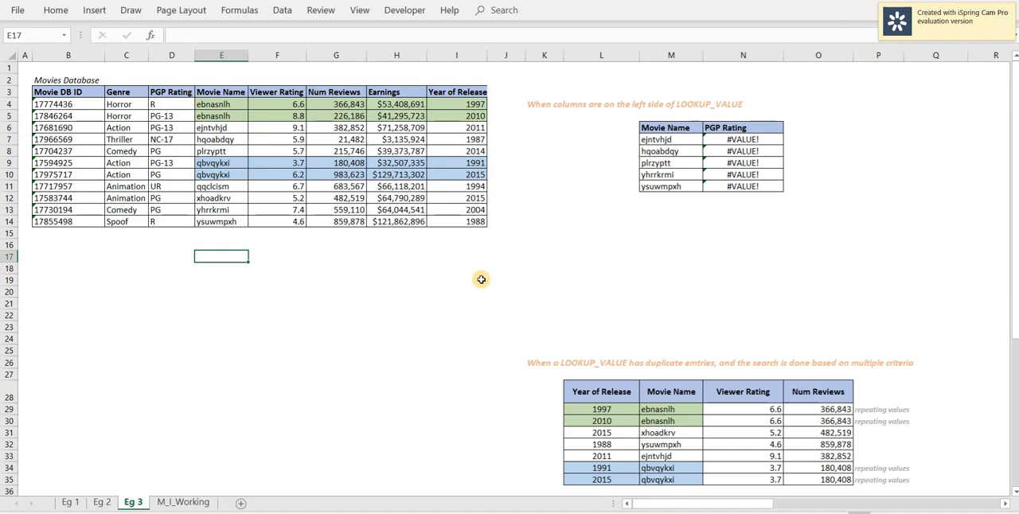
Inspect the VLOOKUP with MATCH formulas in N29:O30 for the duplicated movie and compare them with the 1997 database entry.
left_click(750, 410)
left_click(809, 413)
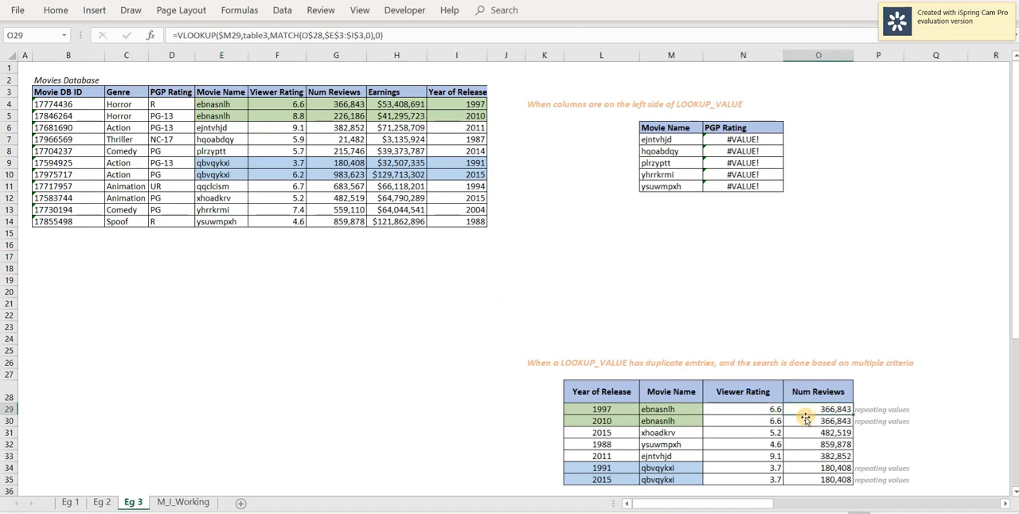
left_click(804, 422)
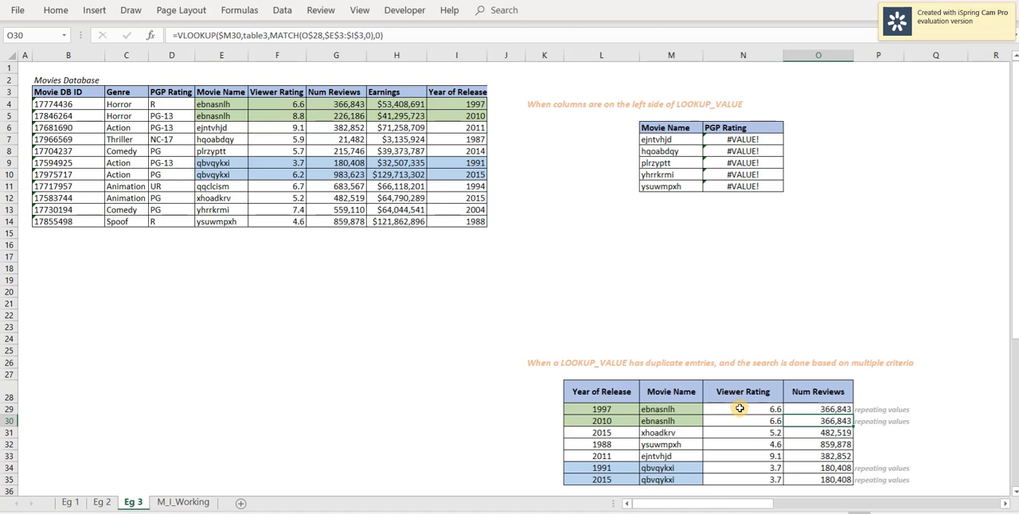
left_click_drag(740, 408, 799, 428)
left_click(919, 396)
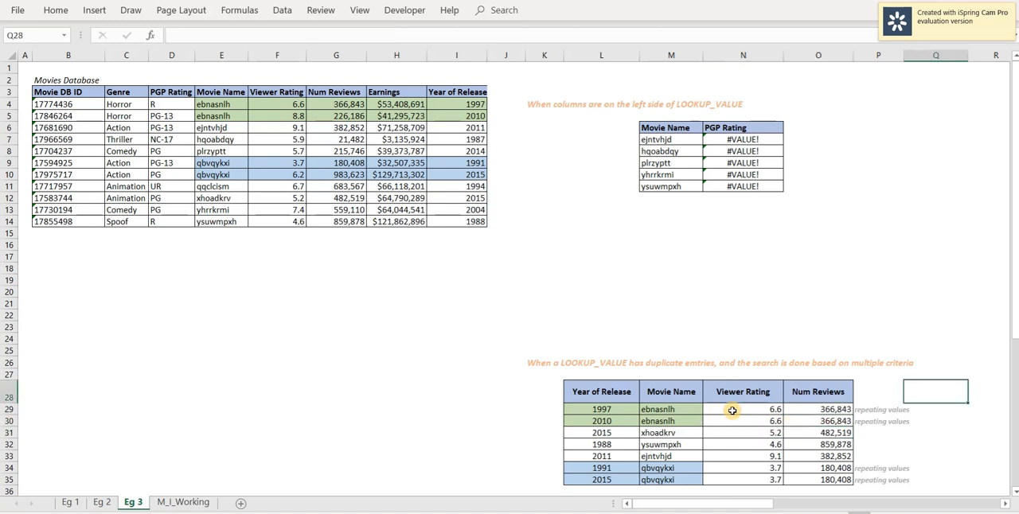
left_click(732, 410)
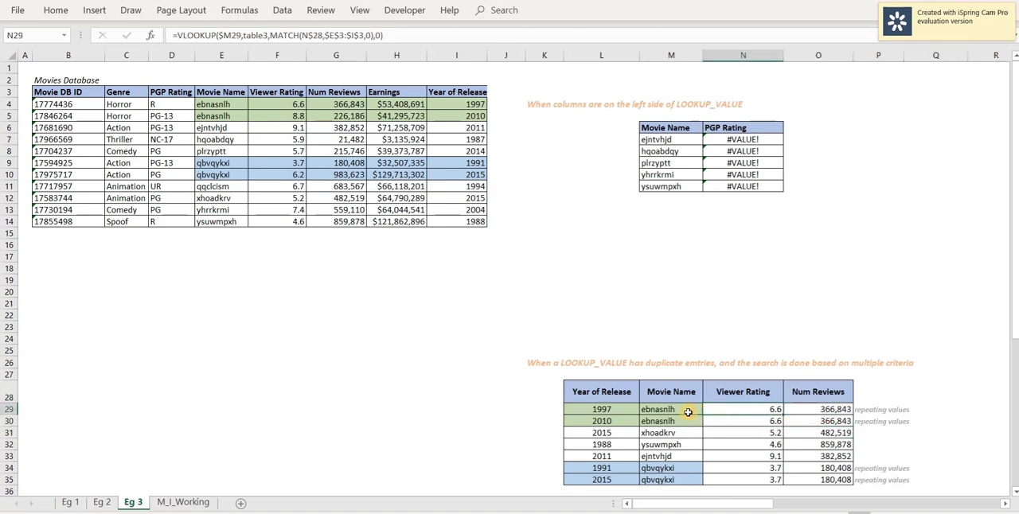
left_click(725, 418)
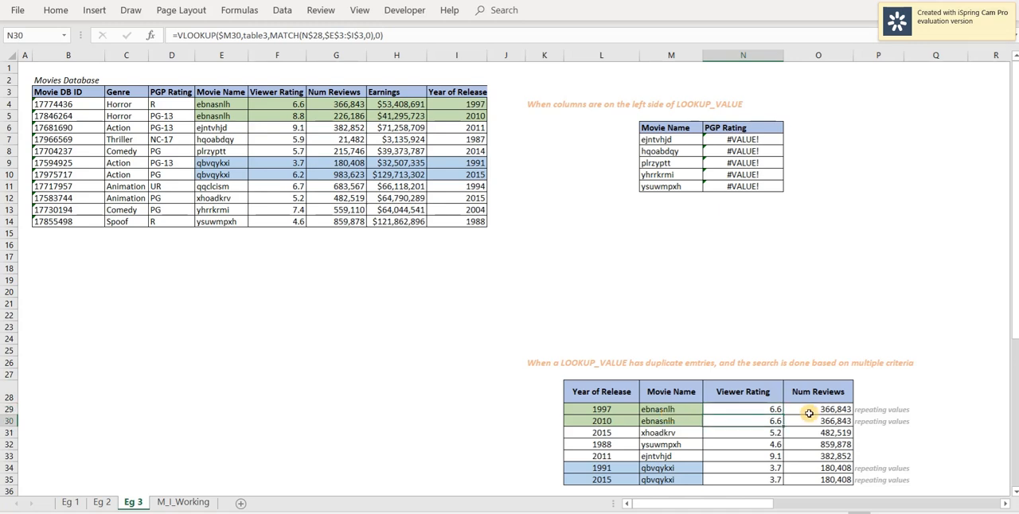
left_click(450, 104)
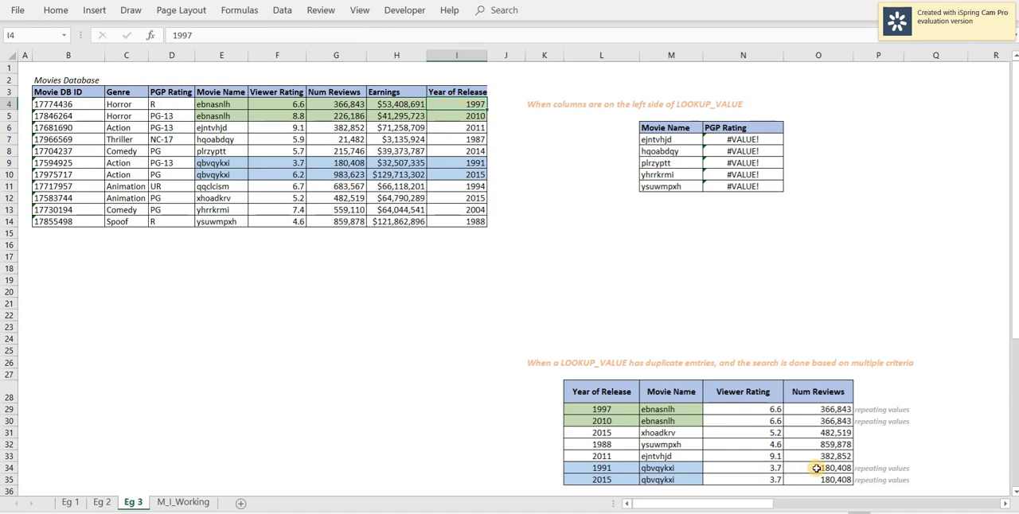
Compare the lookup results in N34:O35 with the 1991 database entry and check the repeated rows 30 and 35.
left_click_drag(764, 470, 826, 471)
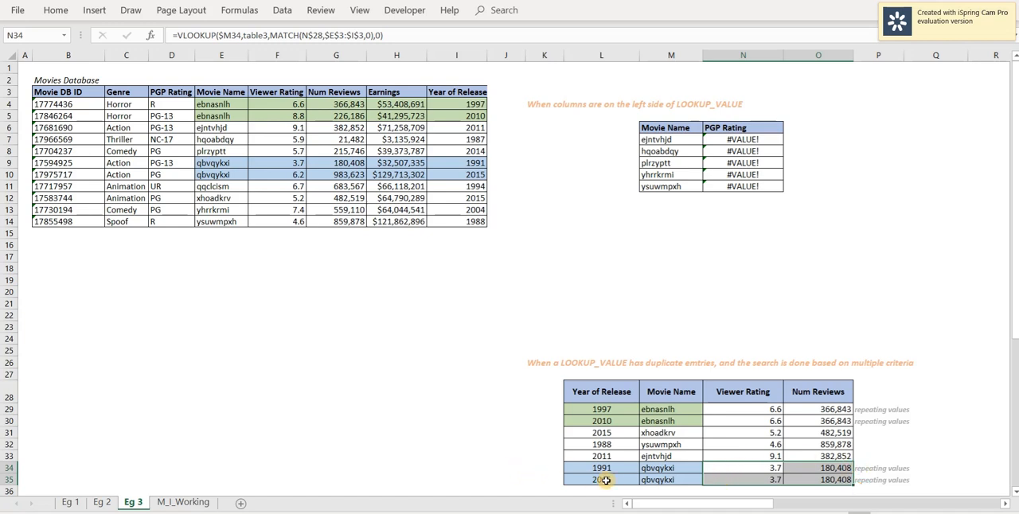
left_click(460, 163)
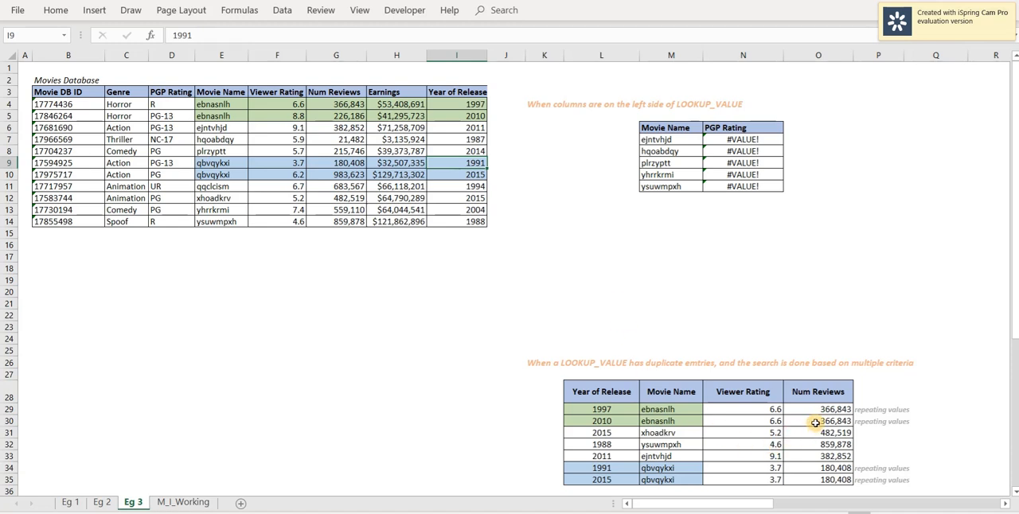
left_click_drag(812, 423, 603, 419)
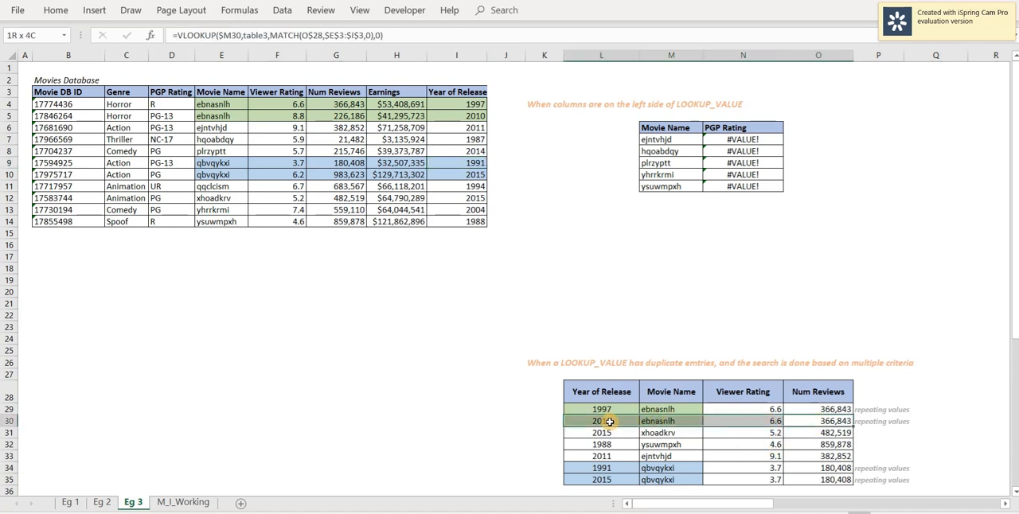
left_click(805, 478)
left_click_drag(805, 479, 610, 480)
left_click(743, 315)
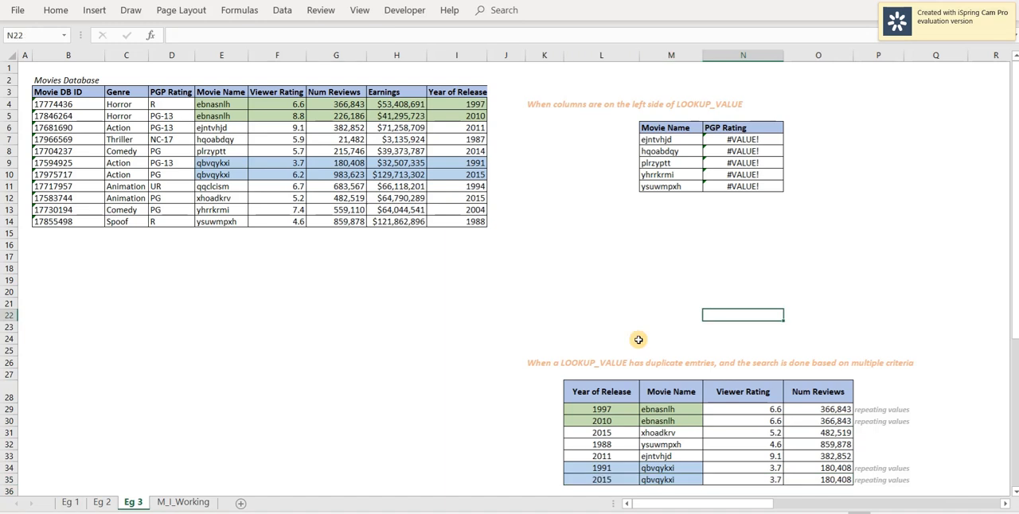
Check the two lookup criteria in row 29, Movie Name in M29 and Year of Release in L29.
left_click(647, 336)
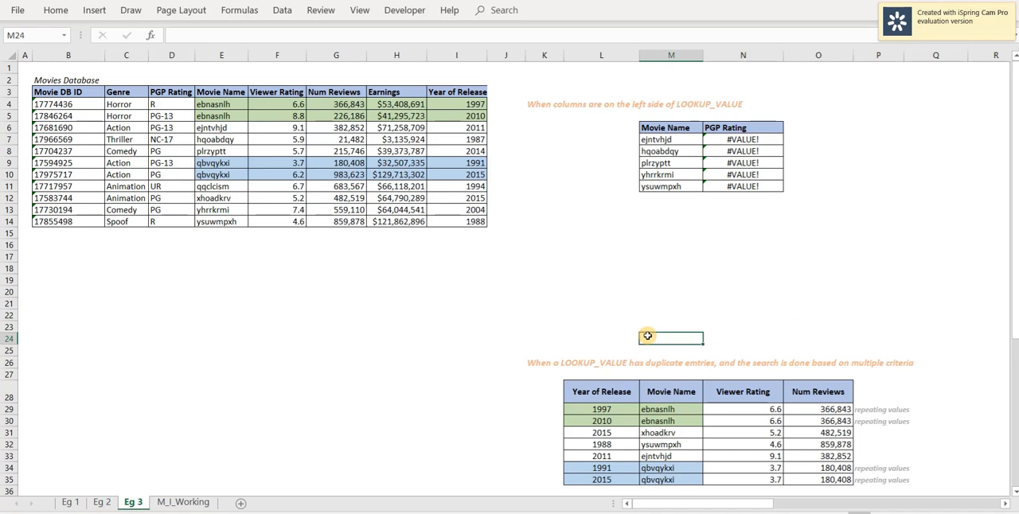
left_click(652, 411)
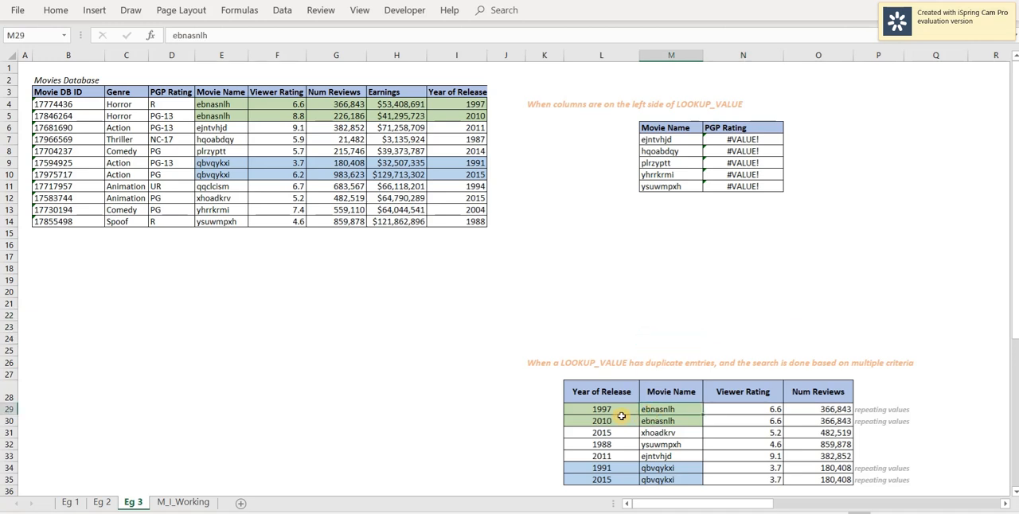
left_click(615, 411)
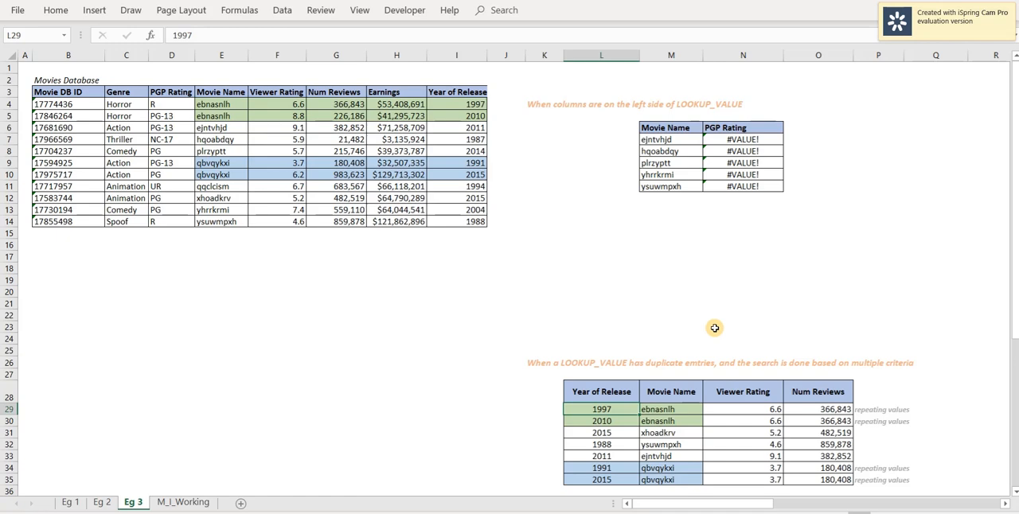
Review the MATCH and INDEX alternatives on the Contents slide and open the Row Position formula in P13 of workbook sheet M_I_Working.
key("alt+Tab")
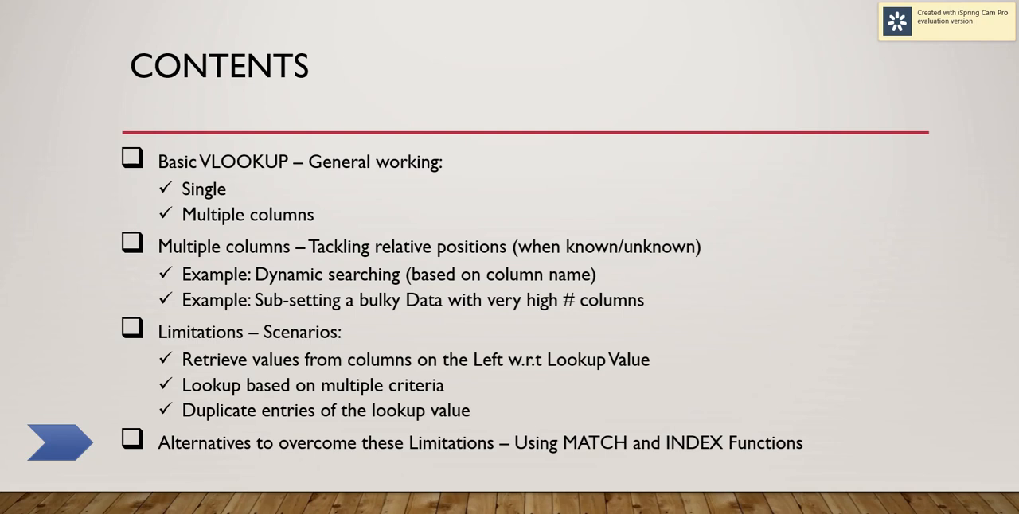
key("alt+Tab")
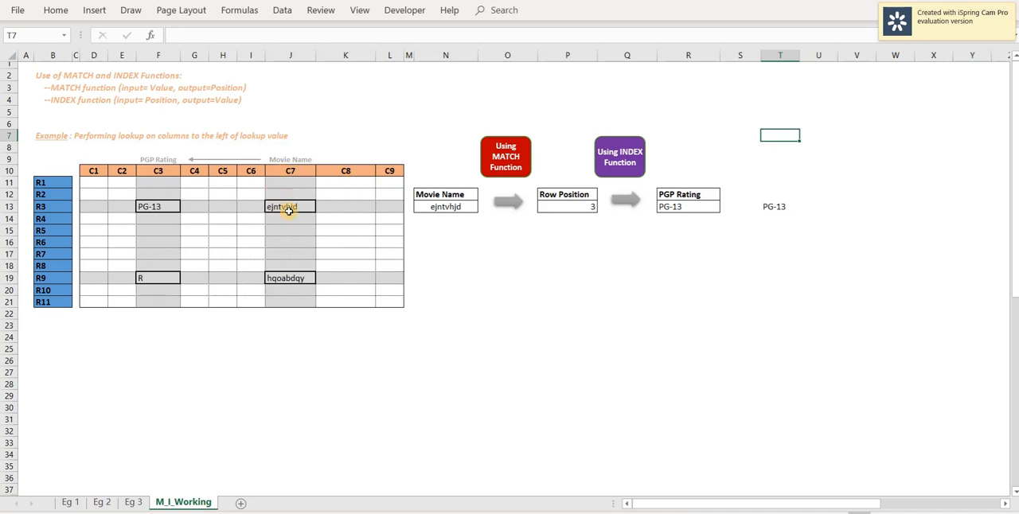
left_click(447, 207)
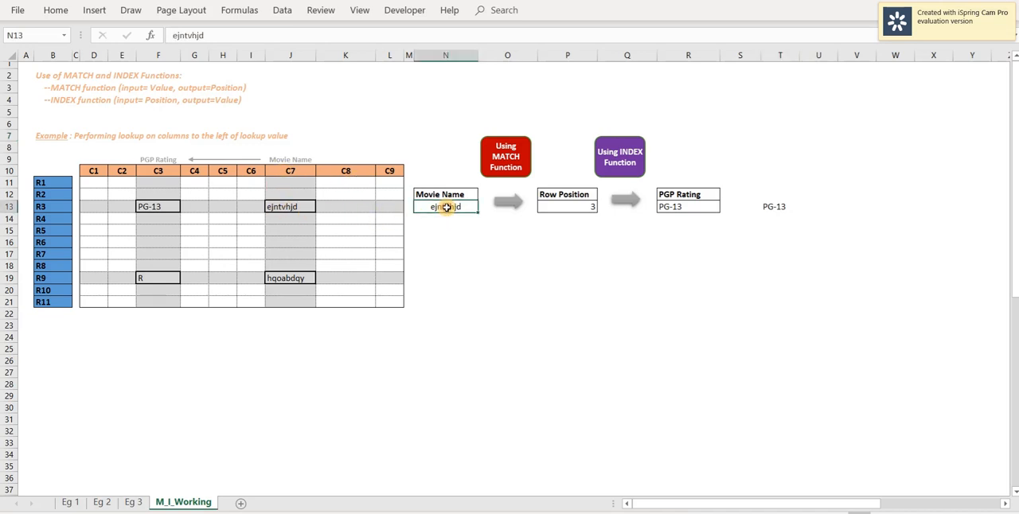
double_click(555, 206)
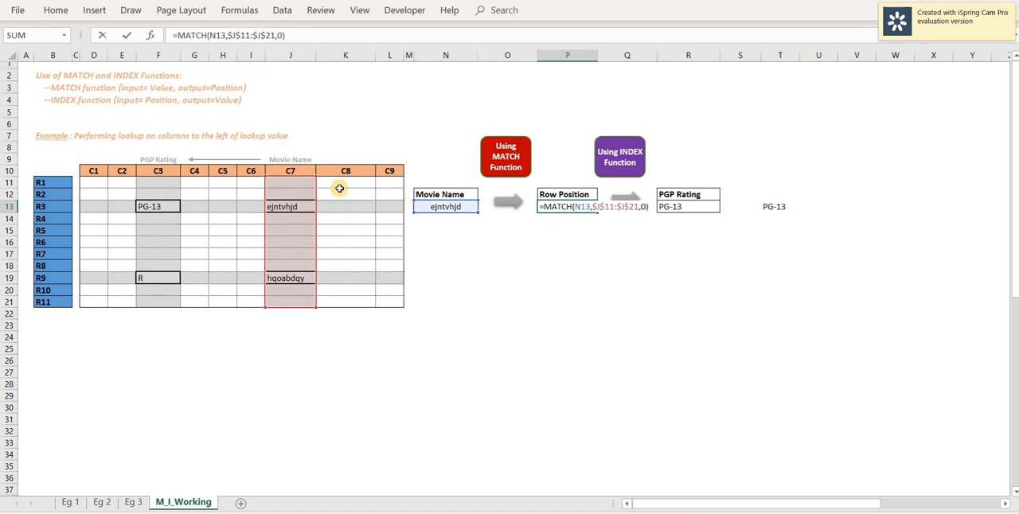
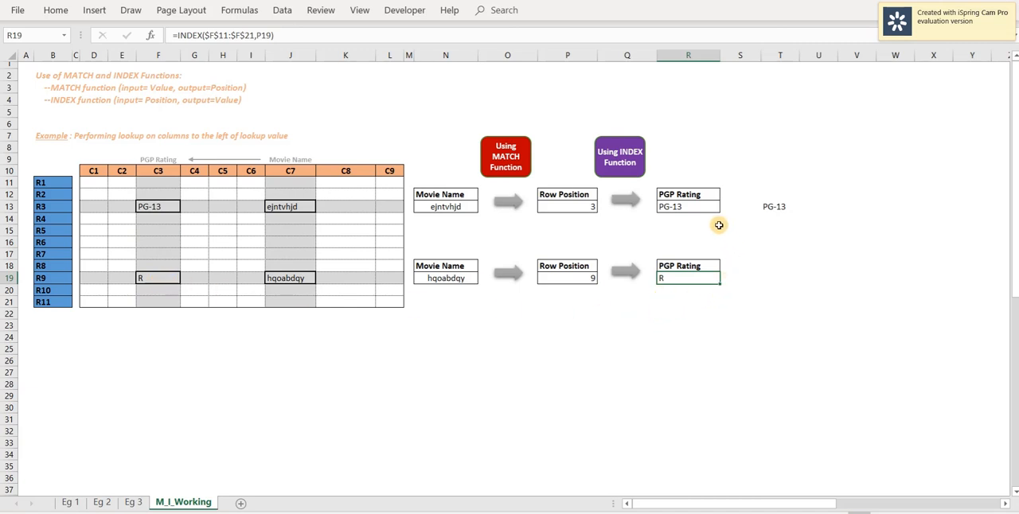
Compare the Row Position MATCH formula in P13 with the PGP Rating INDEX formula in R13, including its P13 argument.
left_click(583, 212)
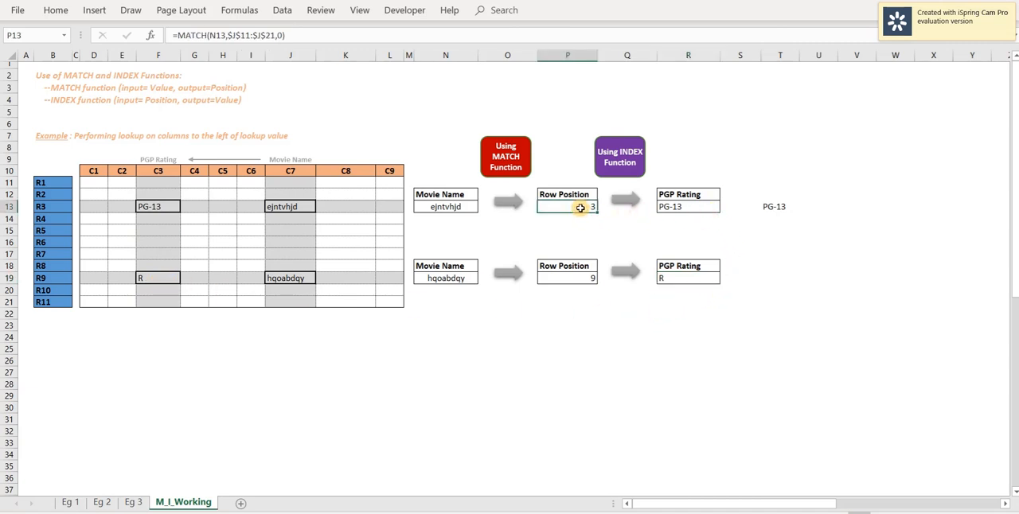
left_click(690, 212)
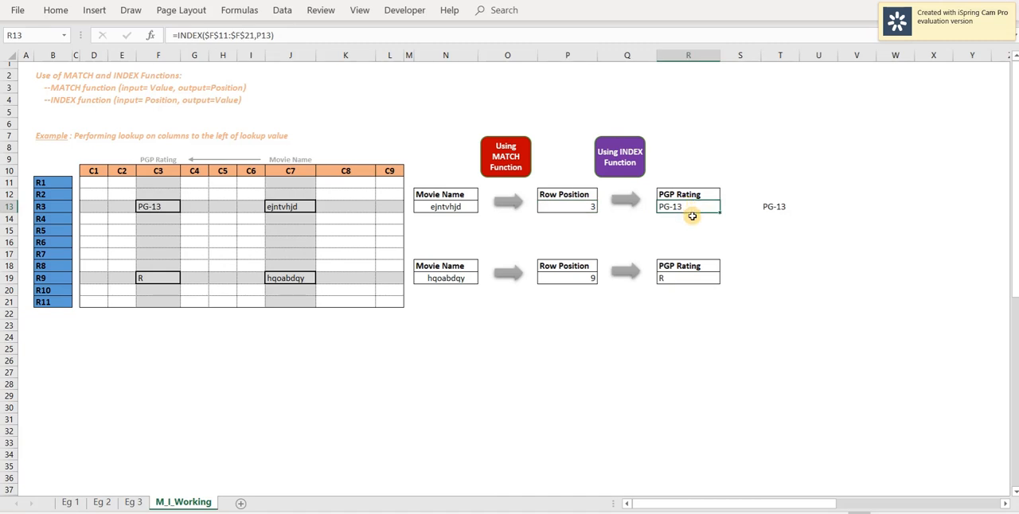
left_click(574, 210)
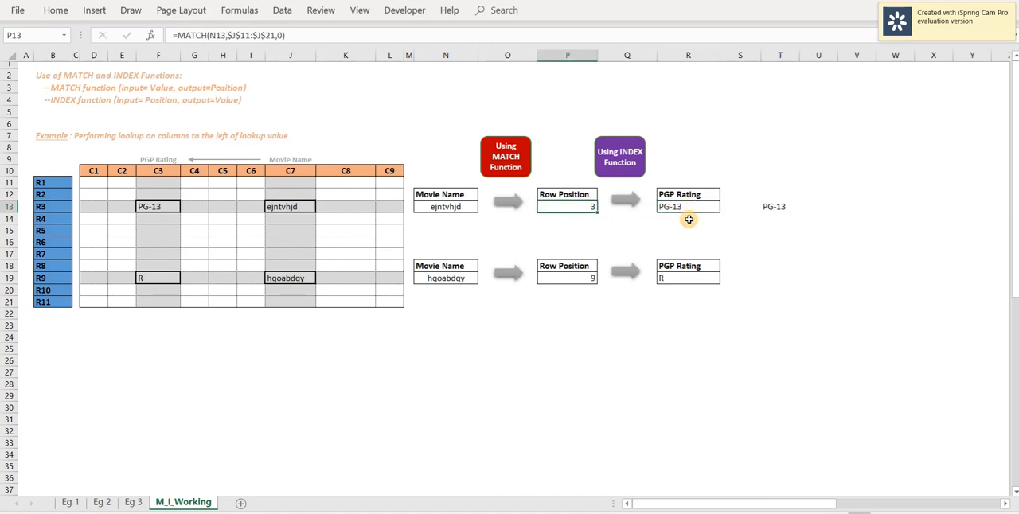
left_click(692, 205)
left_click(592, 206)
left_click(689, 210)
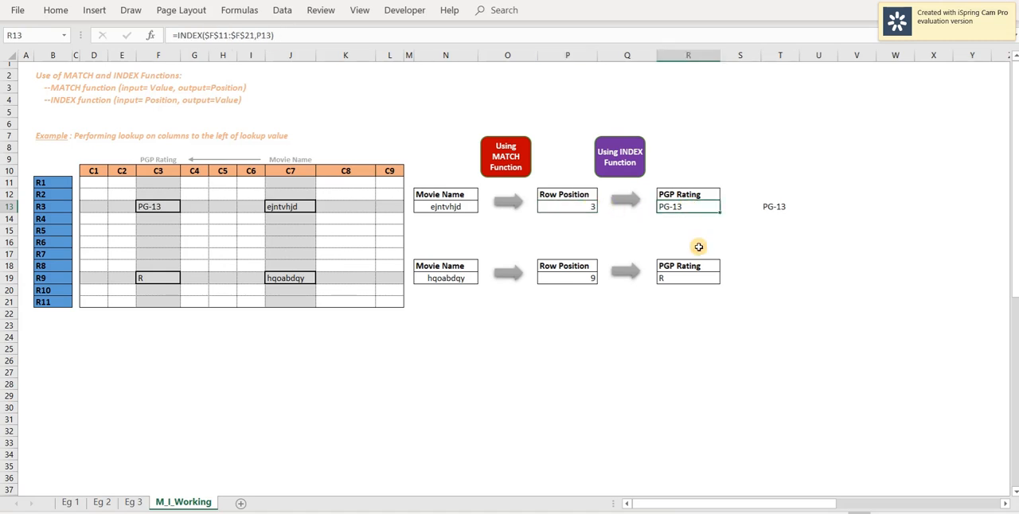
left_click(567, 207)
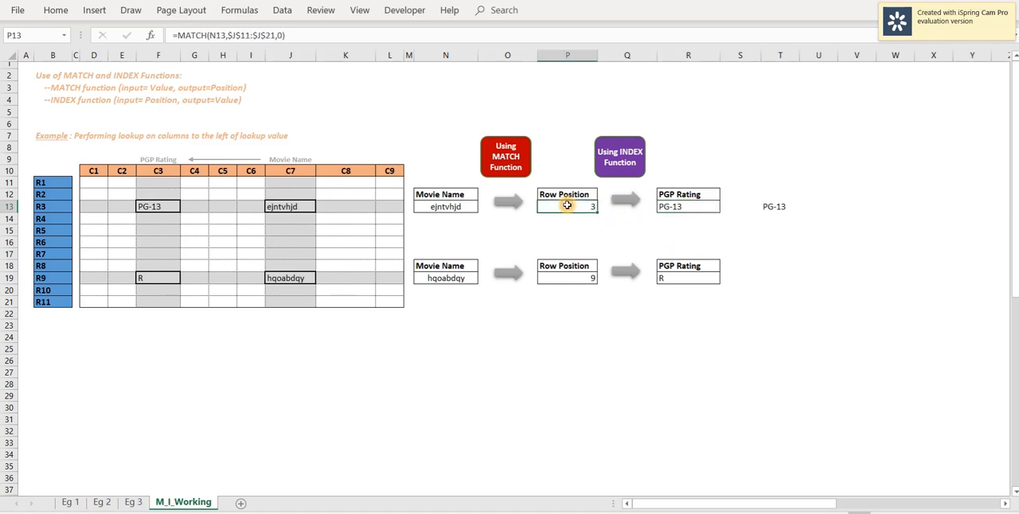
left_click(690, 205)
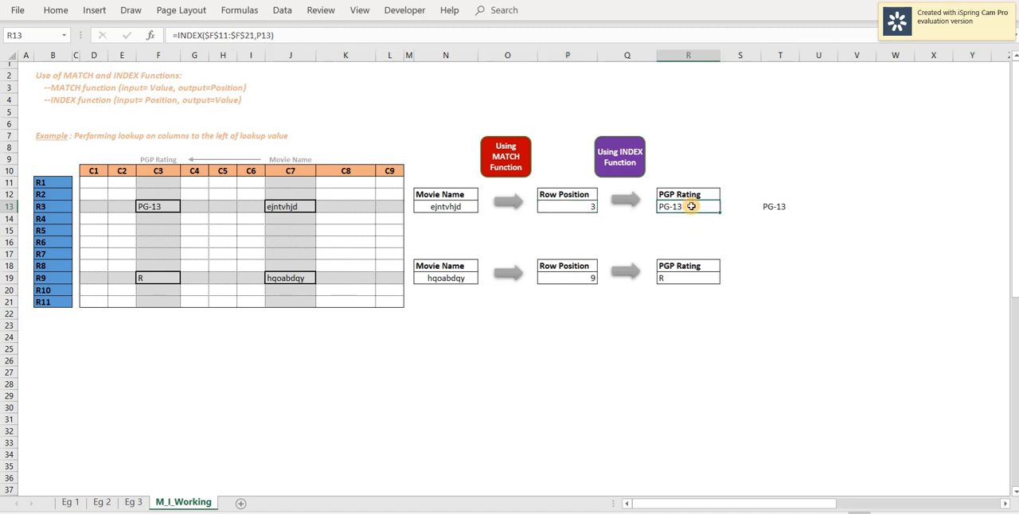
double_click(264, 36)
key("Escape")
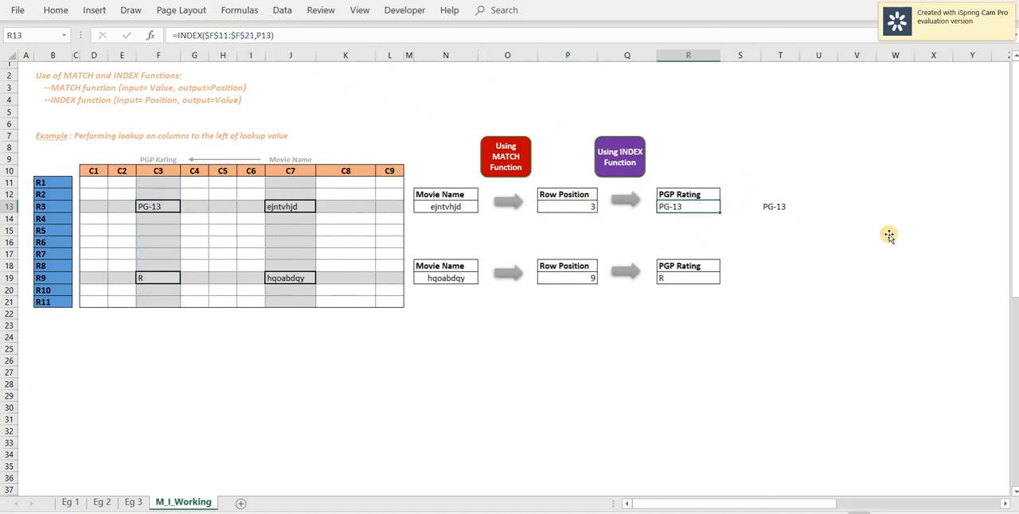
Inspect the combined formula in T13 that nests MATCH inside INDEX.
left_click(775, 206)
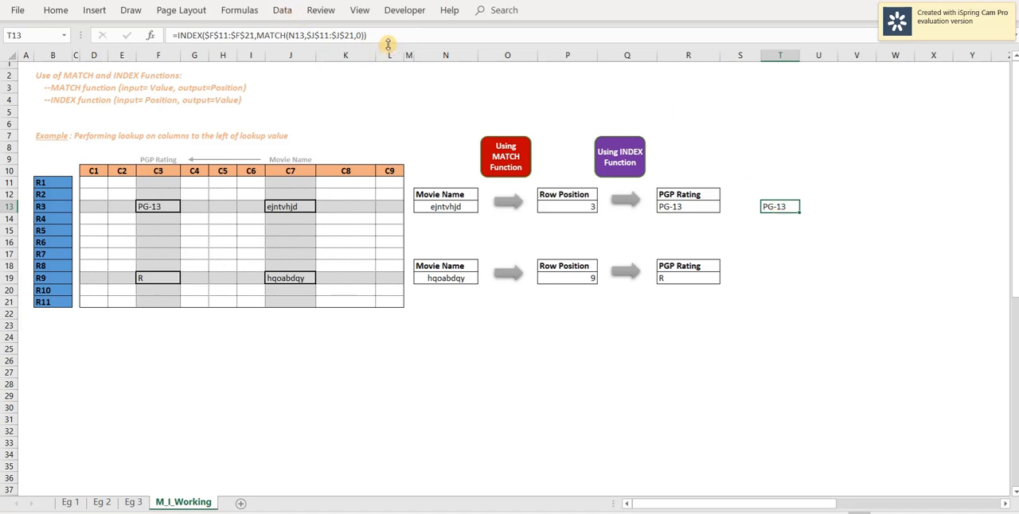
key("F2")
key("Escape")
On sheet Eg 3, review the VLOOKUP formula in N7 and the movie names in M7:M11 it looks up.
key("ctrl+Page_Up")
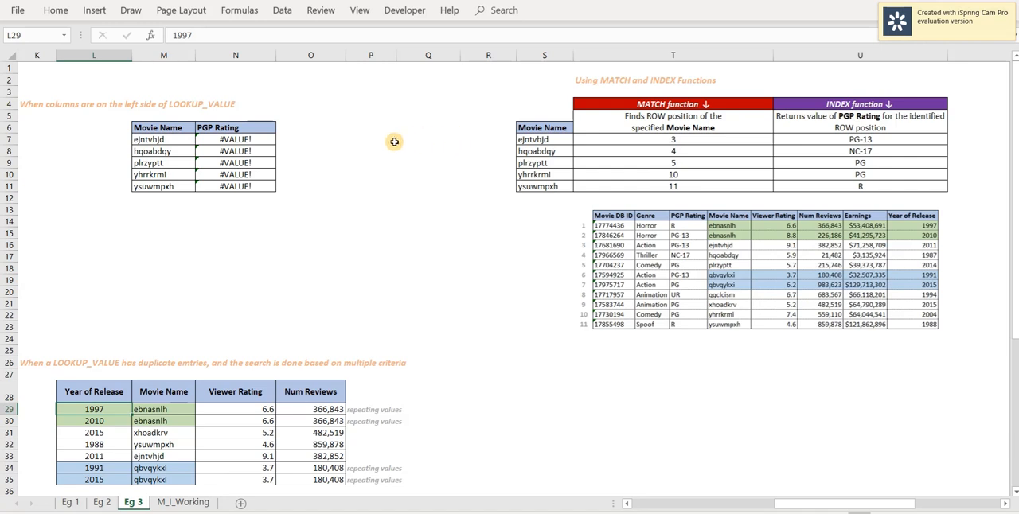
left_click(247, 140)
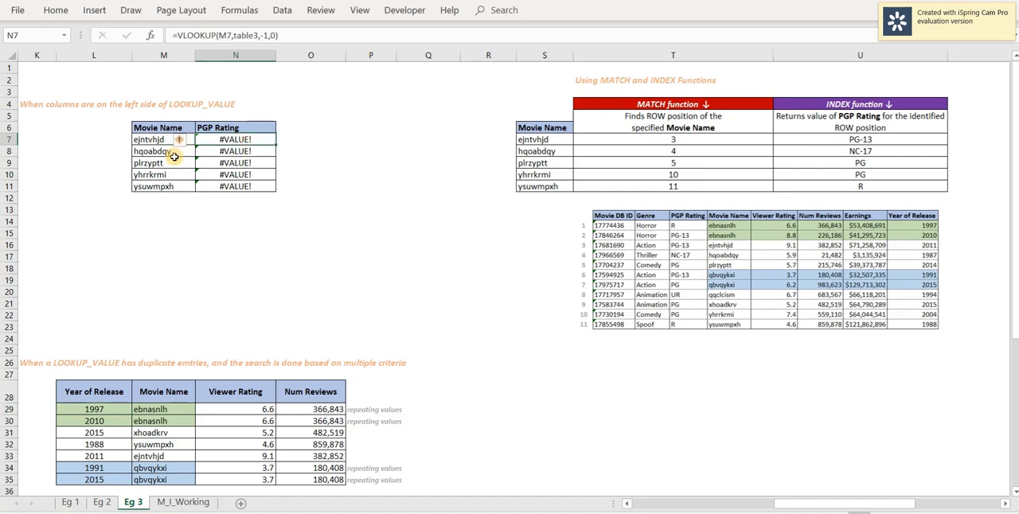
left_click_drag(145, 140, 169, 185)
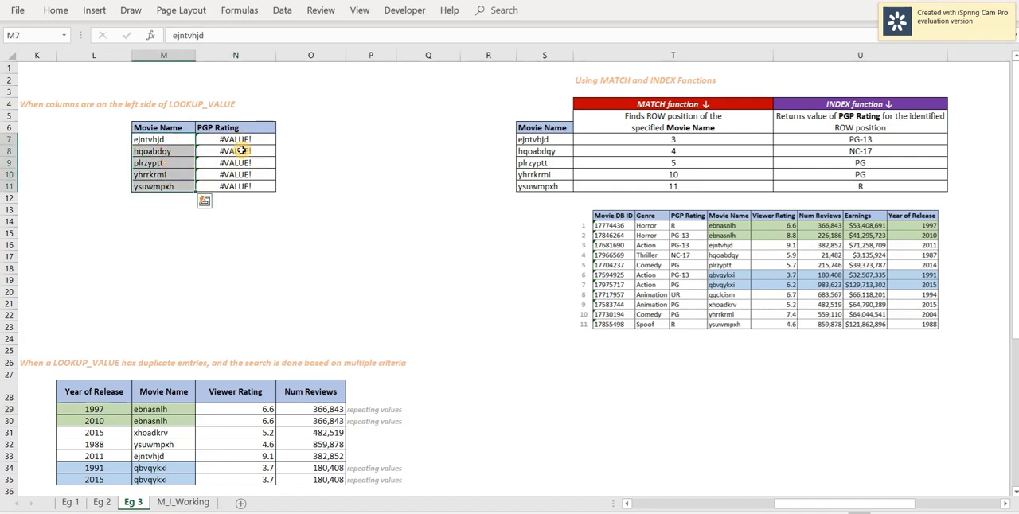
left_click(237, 141)
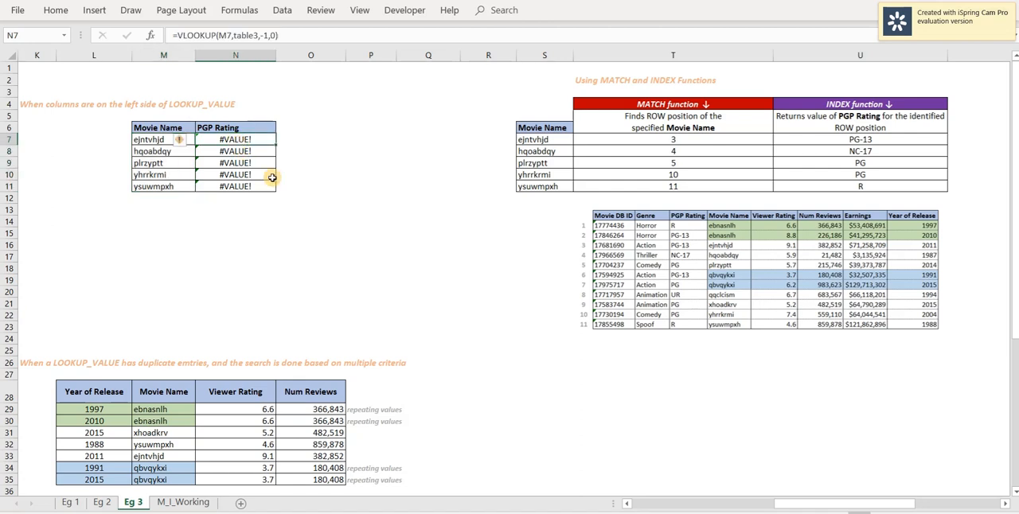
Inspect the MATCH formulas in T7 and T11 and compare their row positions with the numbered movie database picture.
left_click(532, 141)
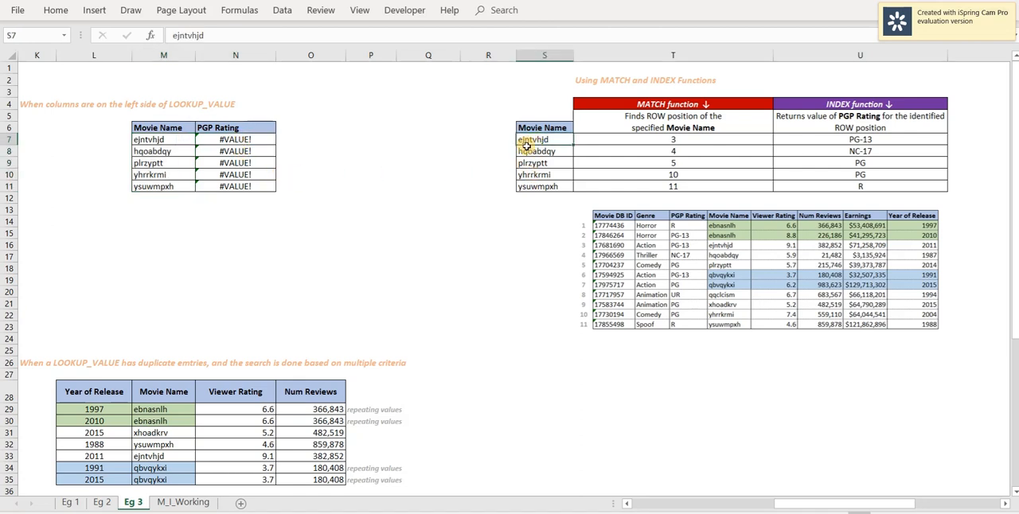
left_click(674, 140)
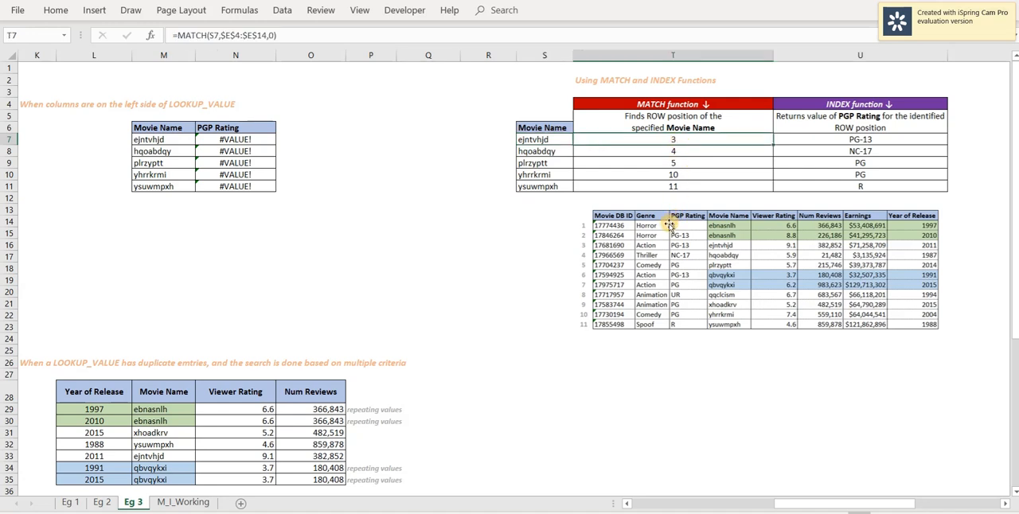
key("F2")
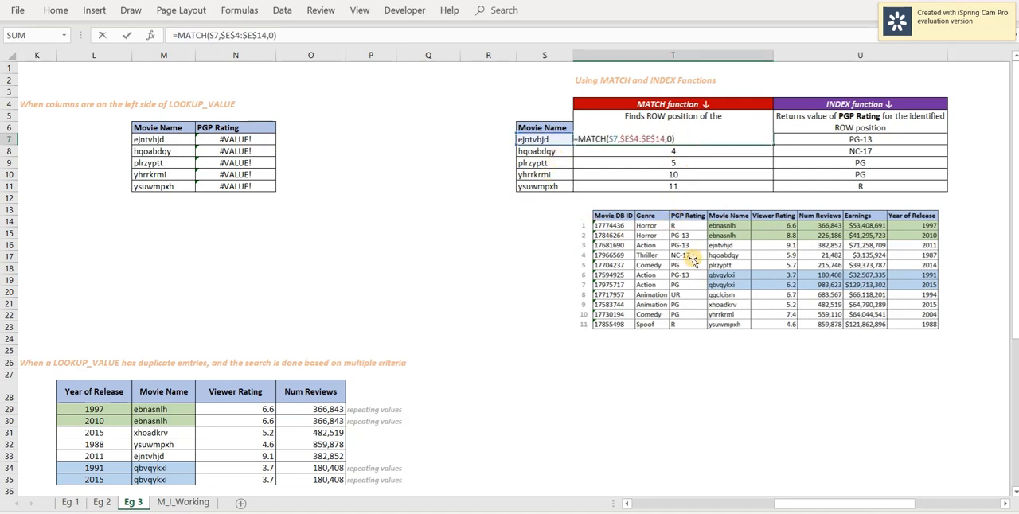
key("Escape")
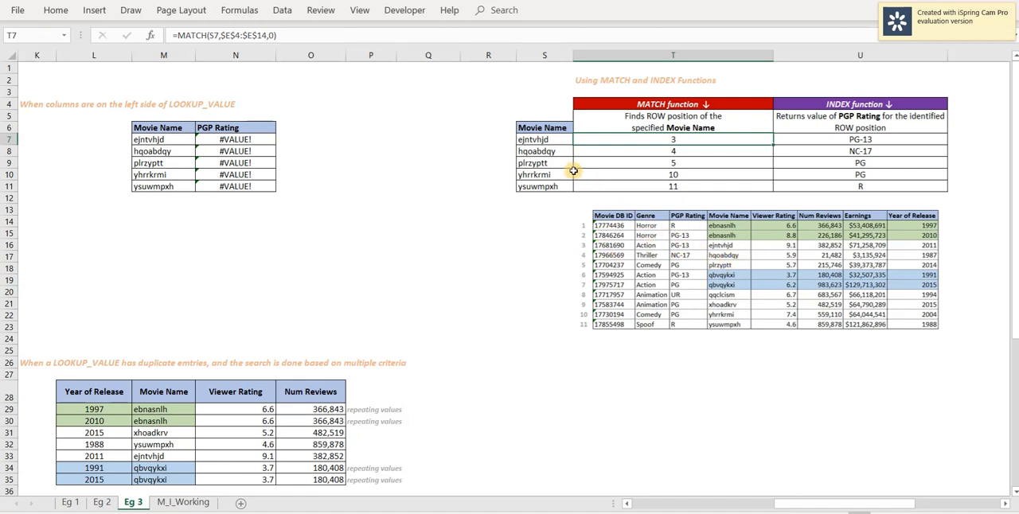
left_click(538, 141)
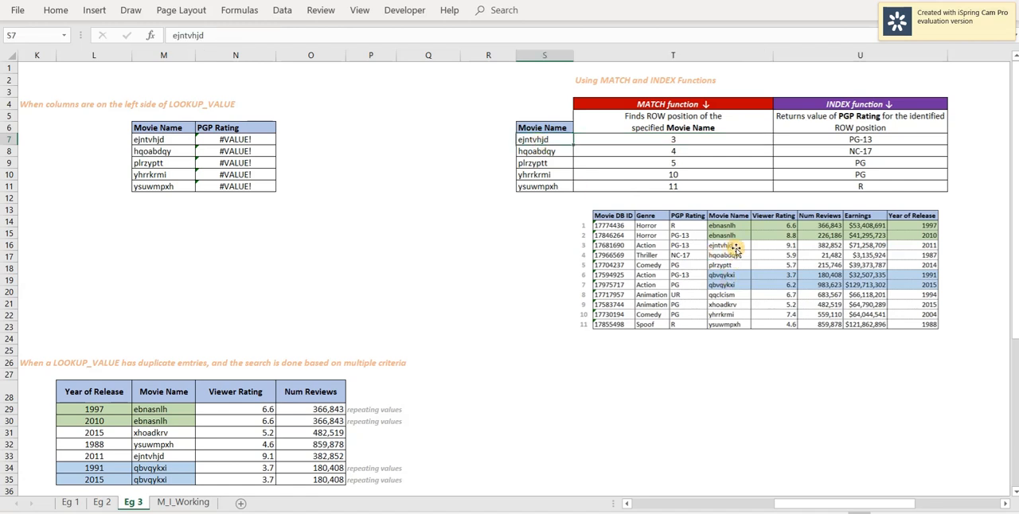
left_click(645, 185)
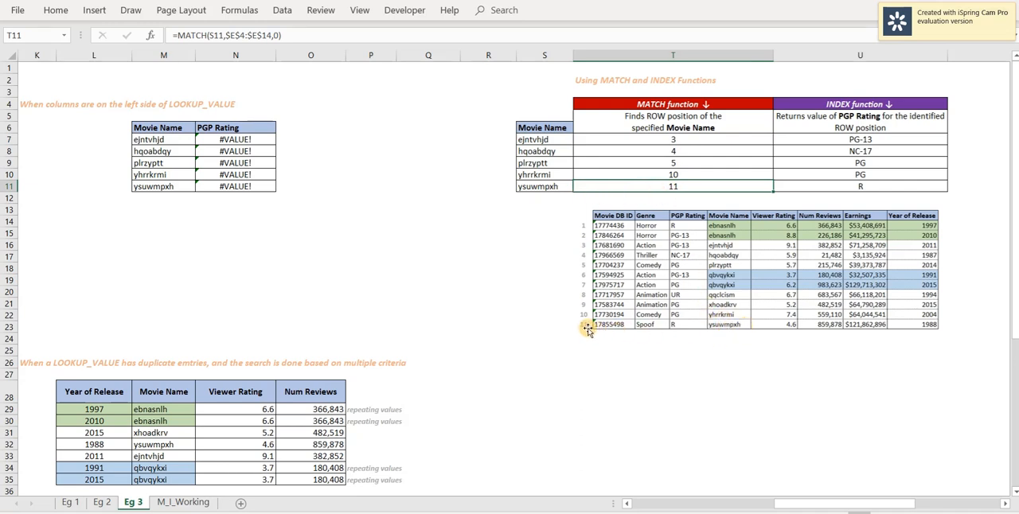
Inspect the references of the INDEX formula in U7 that returns the PGP Rating for the matched row.
left_click(844, 141)
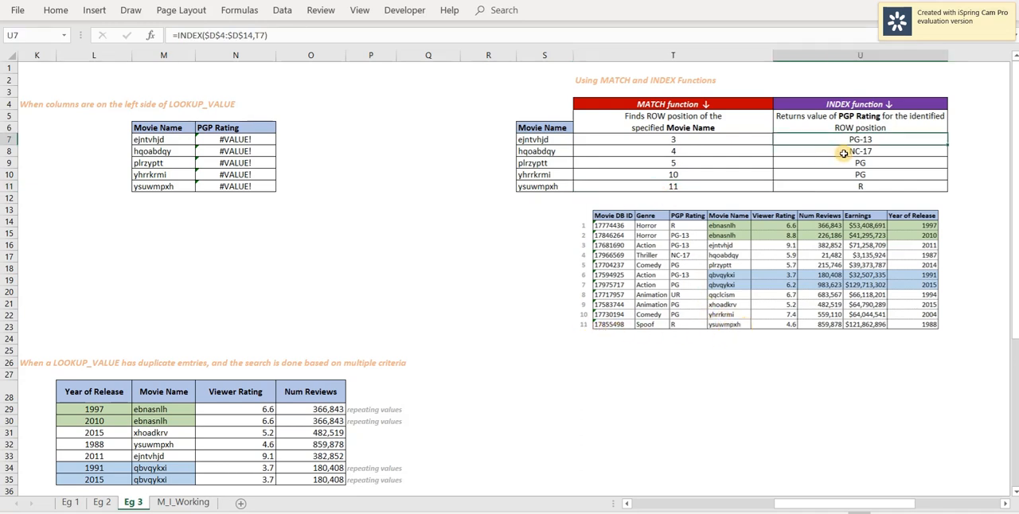
key("F2")
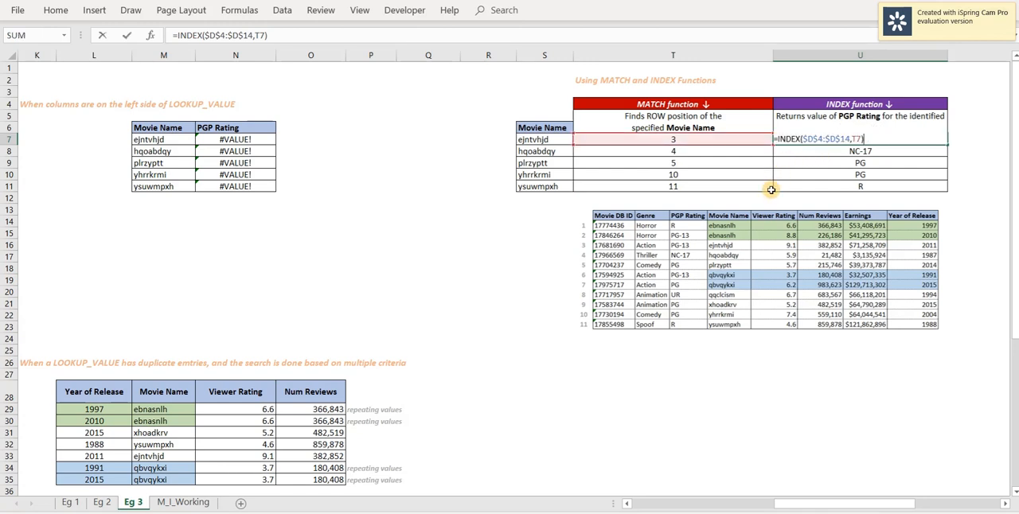
key("ctrl+Return")
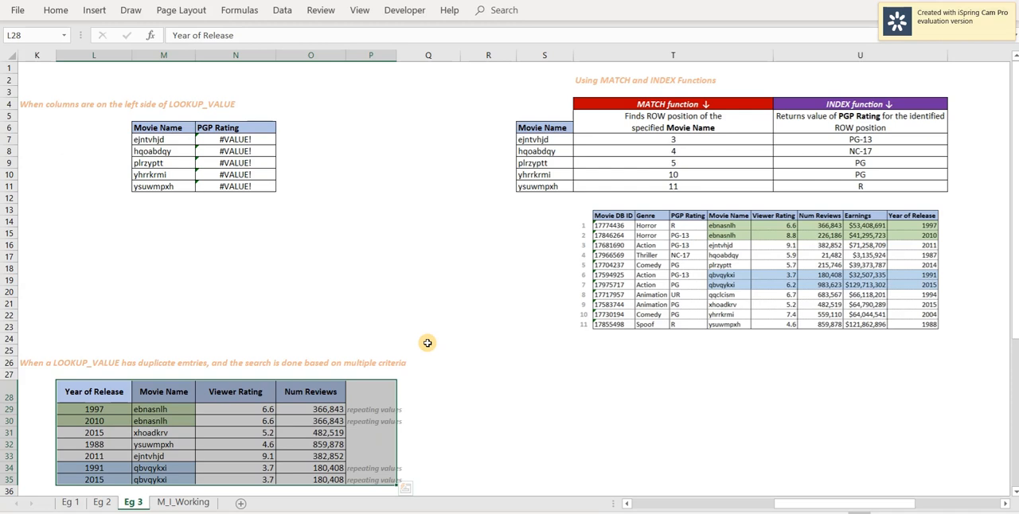
On sheet M_I_Working, inspect the multiple-criteria MATCH formula in P38 and recommit it as an array formula.
key("ctrl+Page_Down")
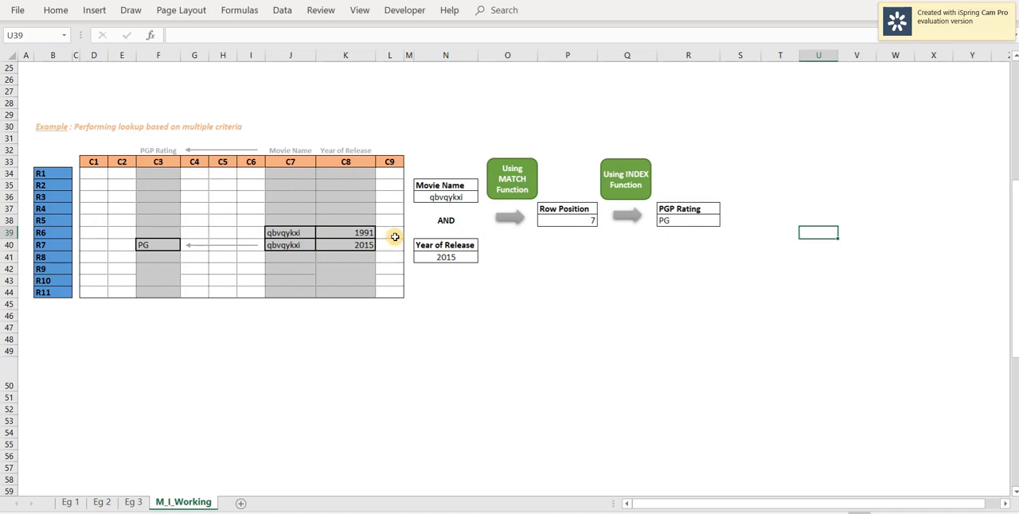
left_click(570, 221)
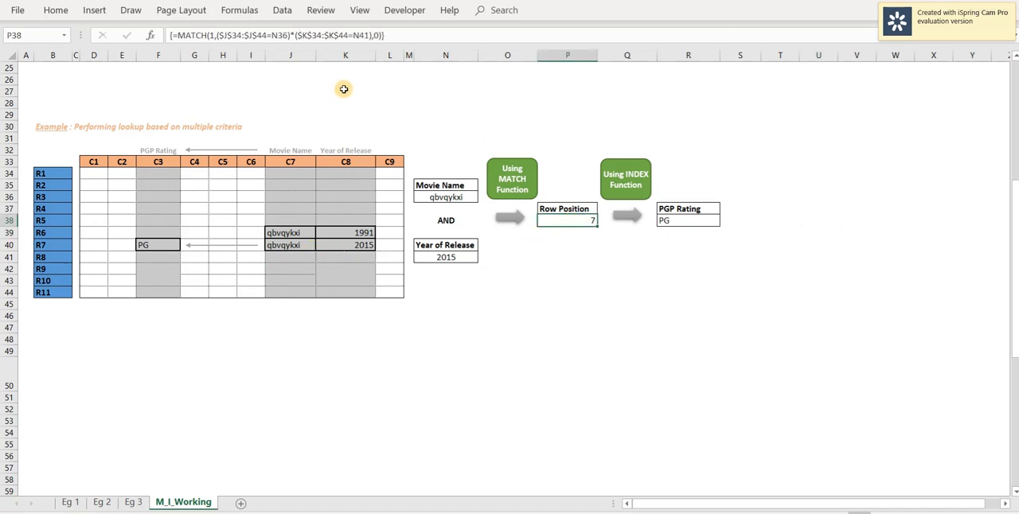
left_click(397, 35)
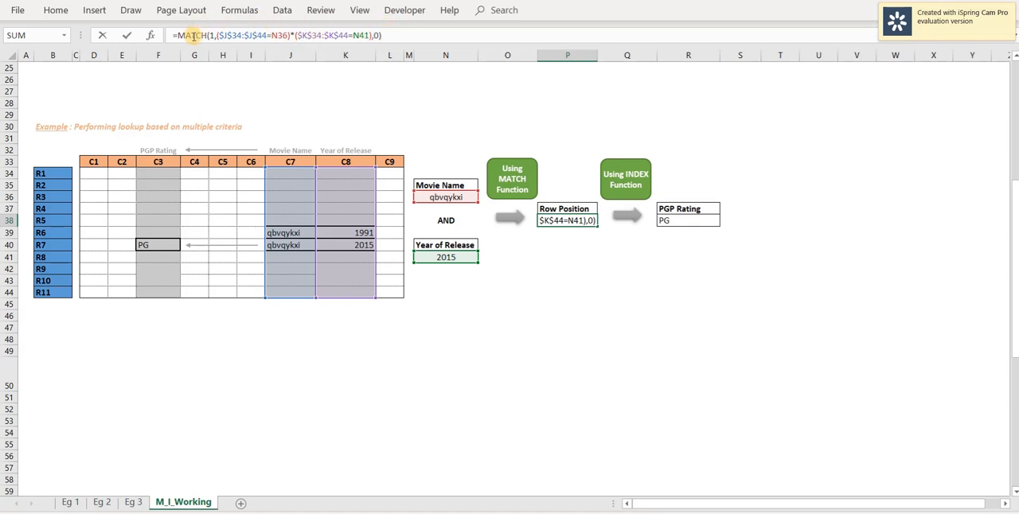
key("ctrl+shift+Return")
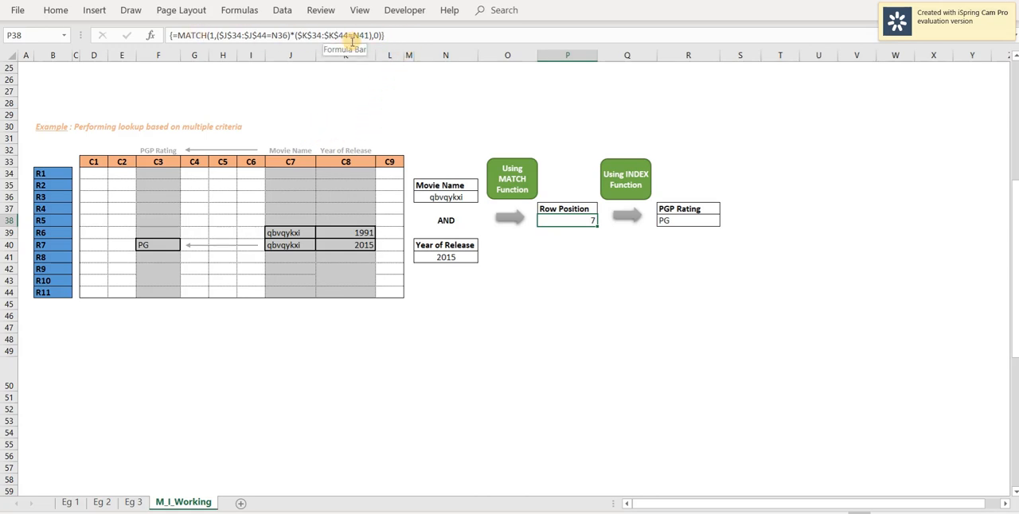
Check the 2015 entry in row 40 of the grid against the Row Position formula in P38.
left_click(346, 246)
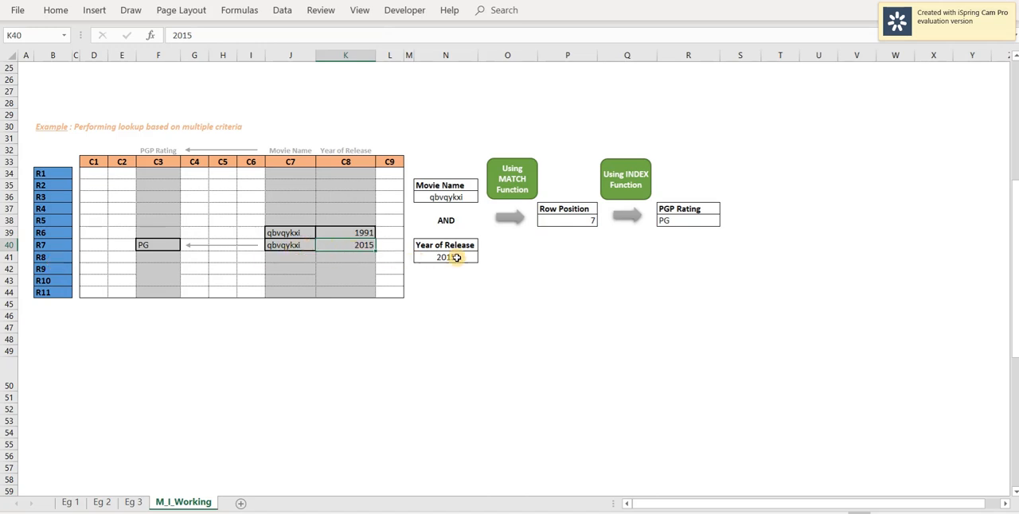
key("shift+space")
left_click(568, 271)
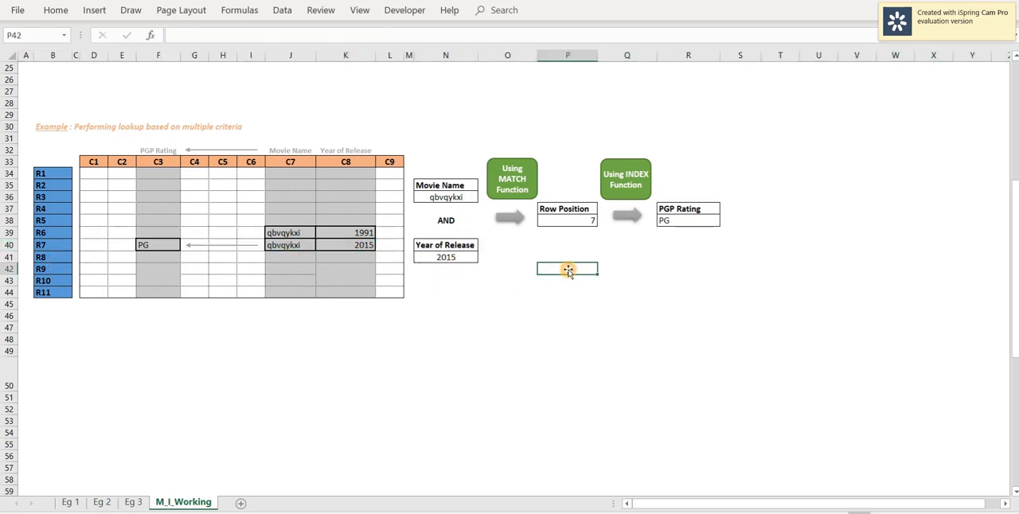
left_click(565, 222)
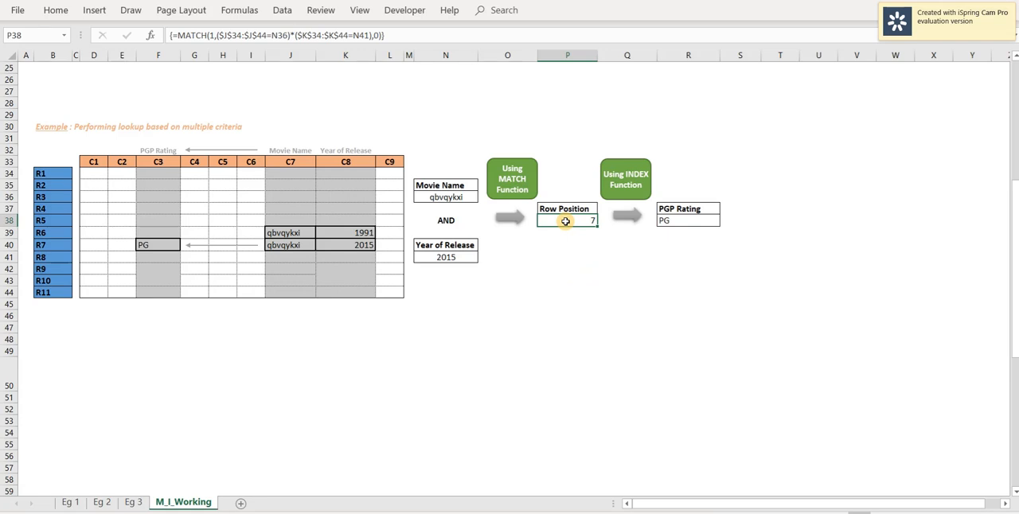
Inspect the ranges used by the PGP Rating INDEX formula in R38.
left_click(672, 220)
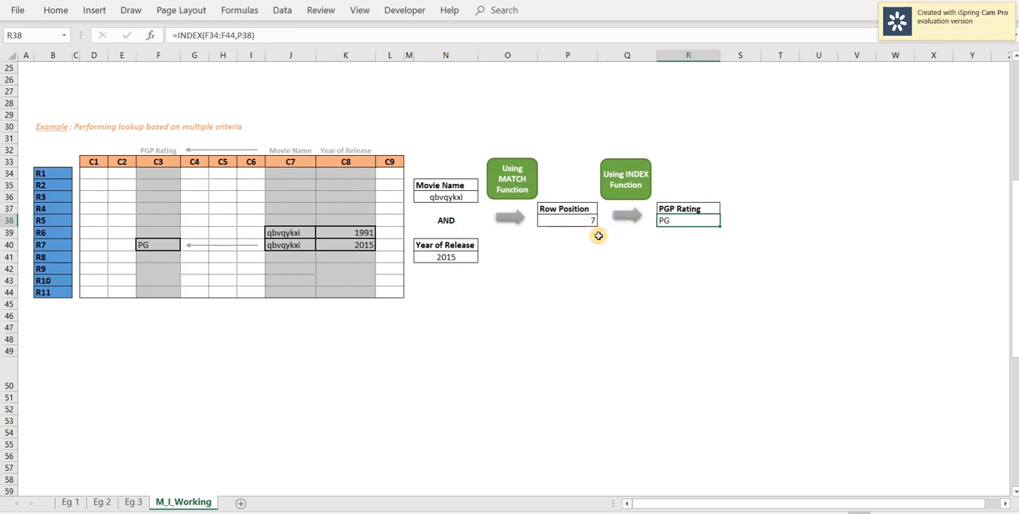
key("F2")
key("Escape")
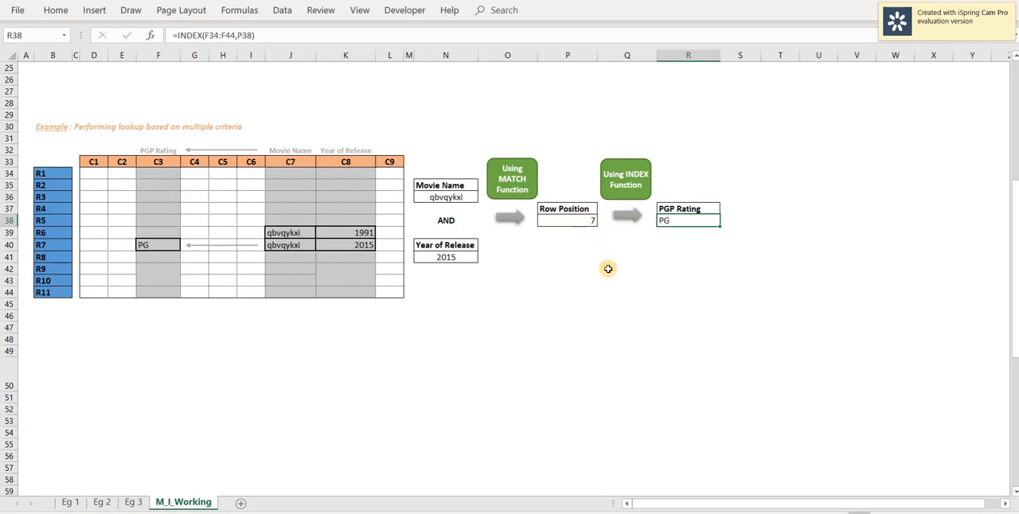
Examine the two-criteria lookup array in the MATCH formula in P38 and recommit it as an array formula.
left_click(576, 222)
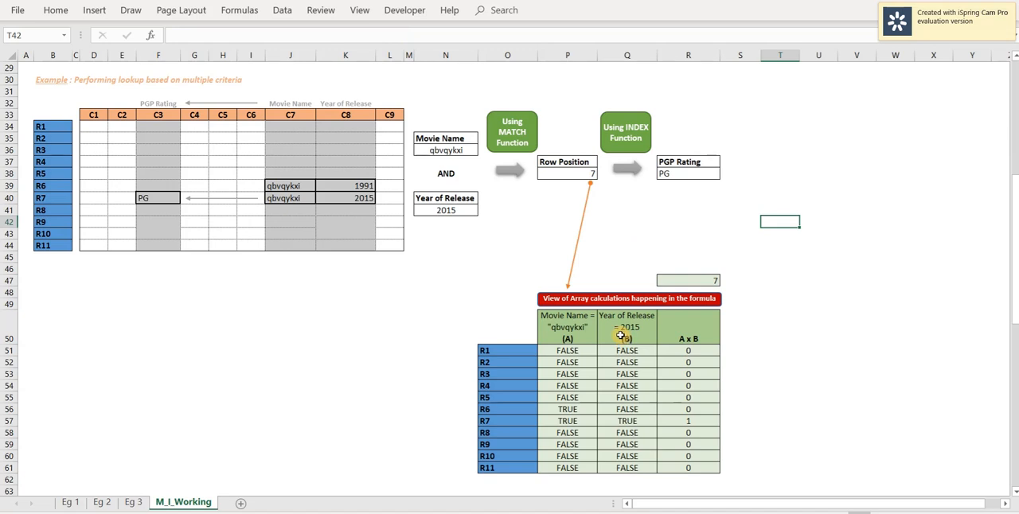
left_click(570, 174)
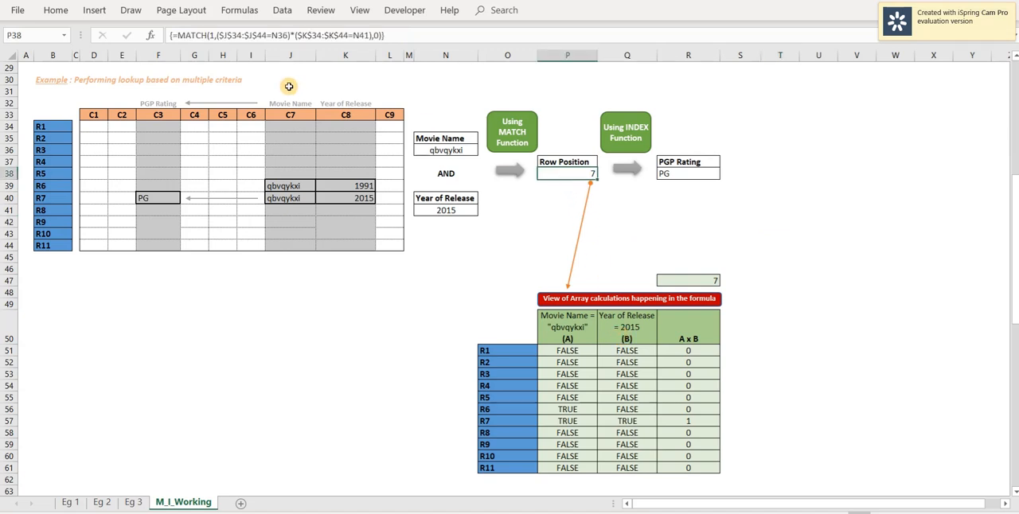
left_click(411, 33)
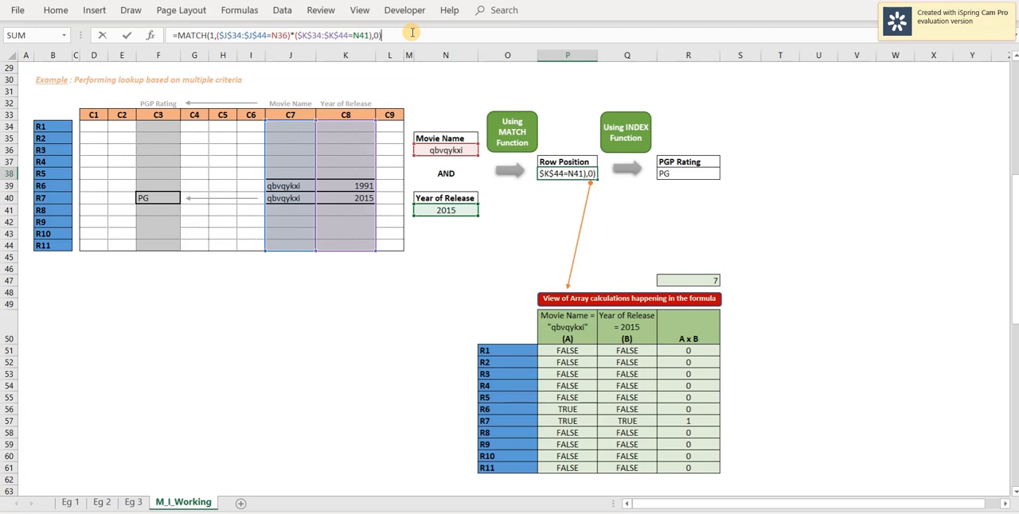
left_click_drag(218, 35, 372, 34)
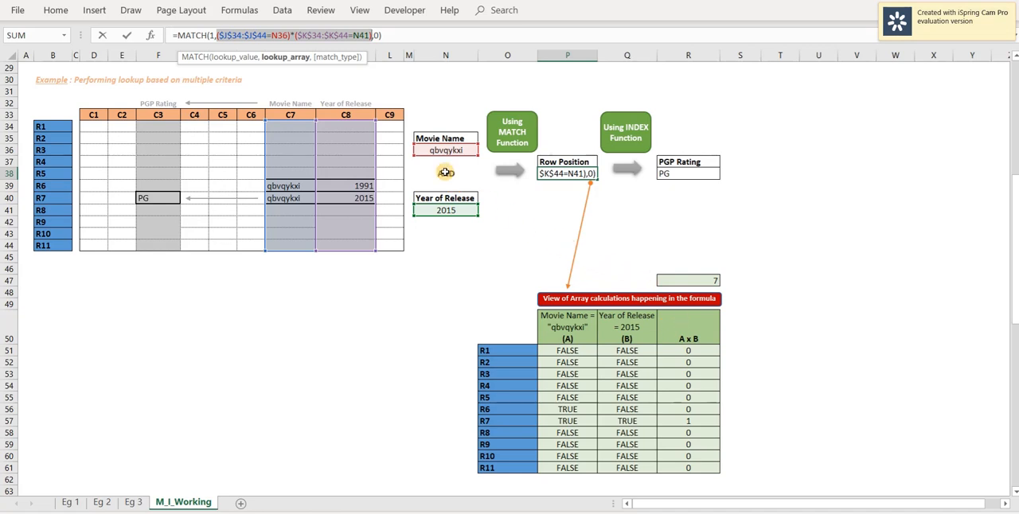
left_click(291, 35)
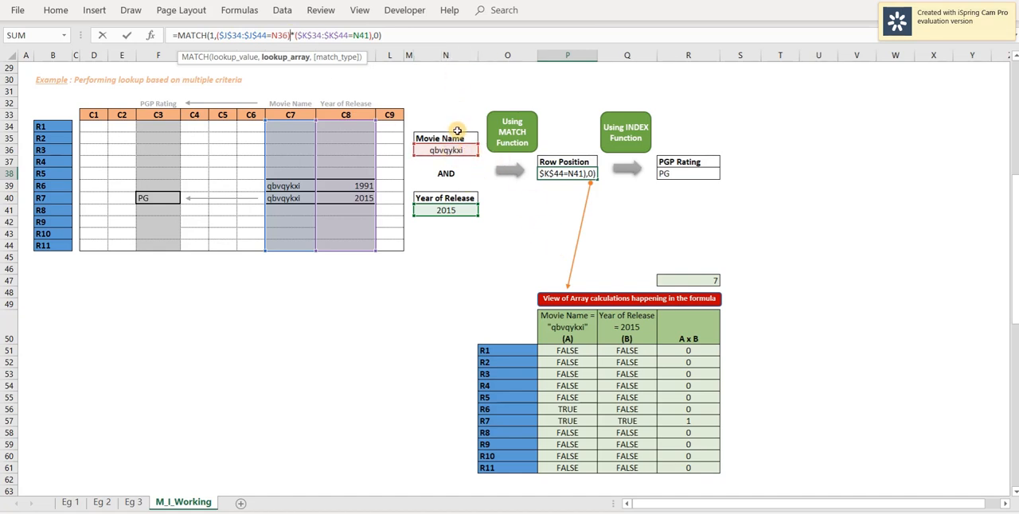
key("ctrl+shift+Return")
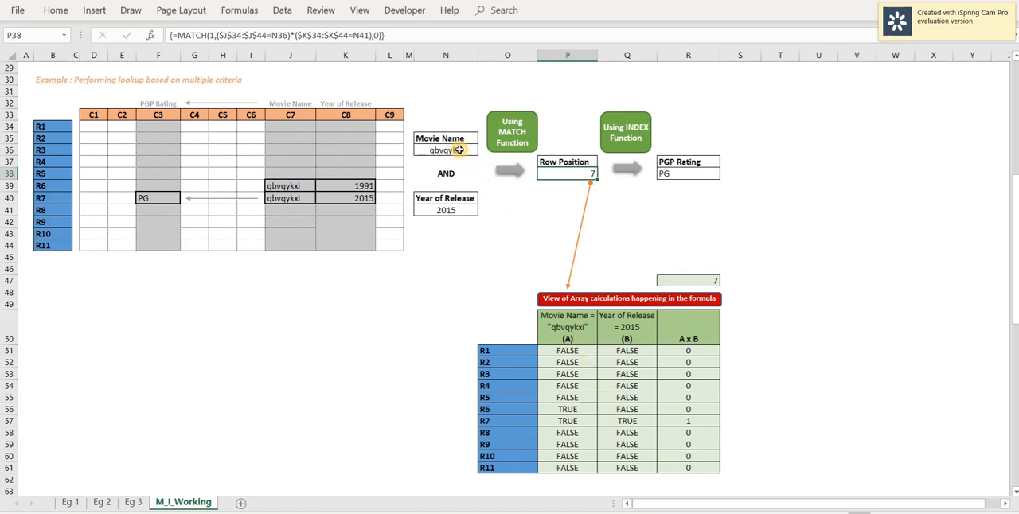
Compare the Movie Name criterion in N36 with the array calculations in column (A), highlighting rows 56 and 57.
left_click(457, 149)
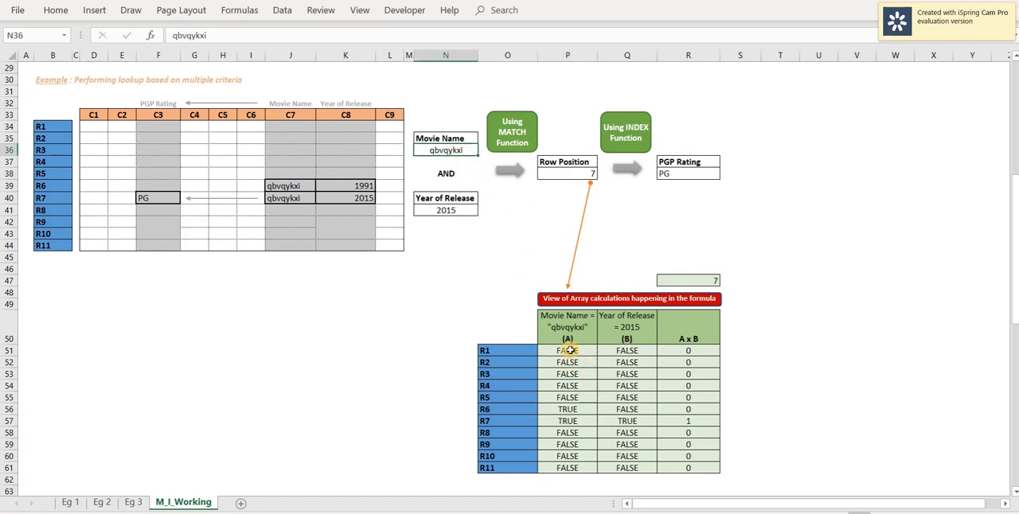
left_click(571, 350)
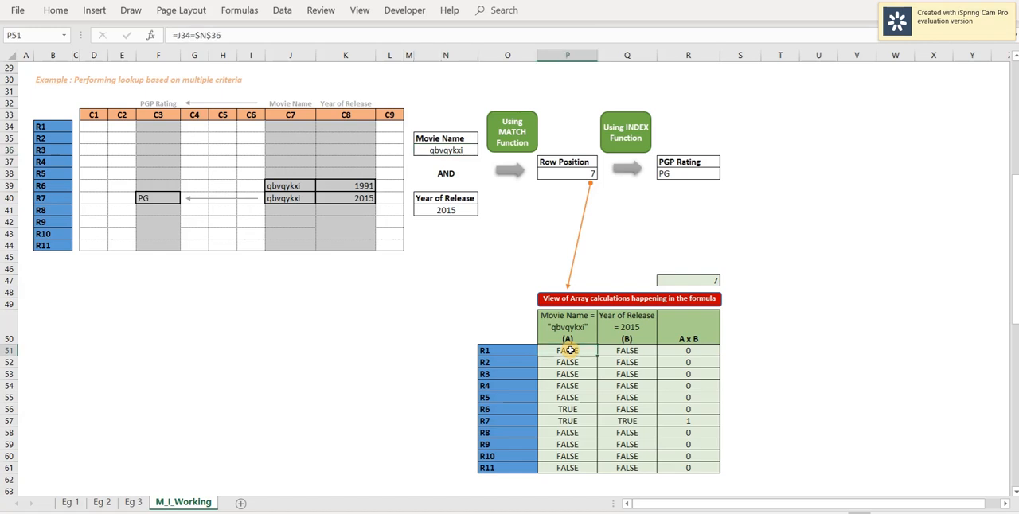
left_click(562, 408)
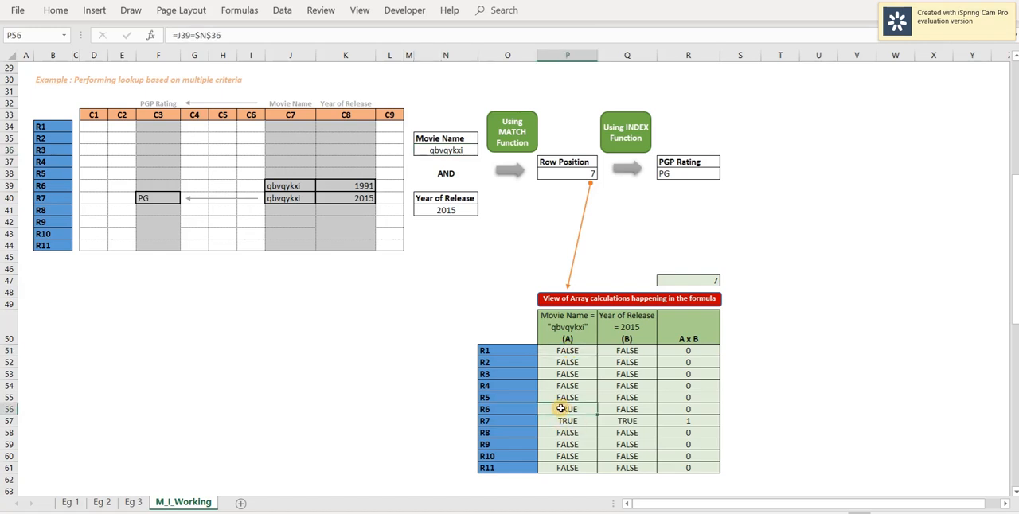
key("shift+space")
key("shift+Down")
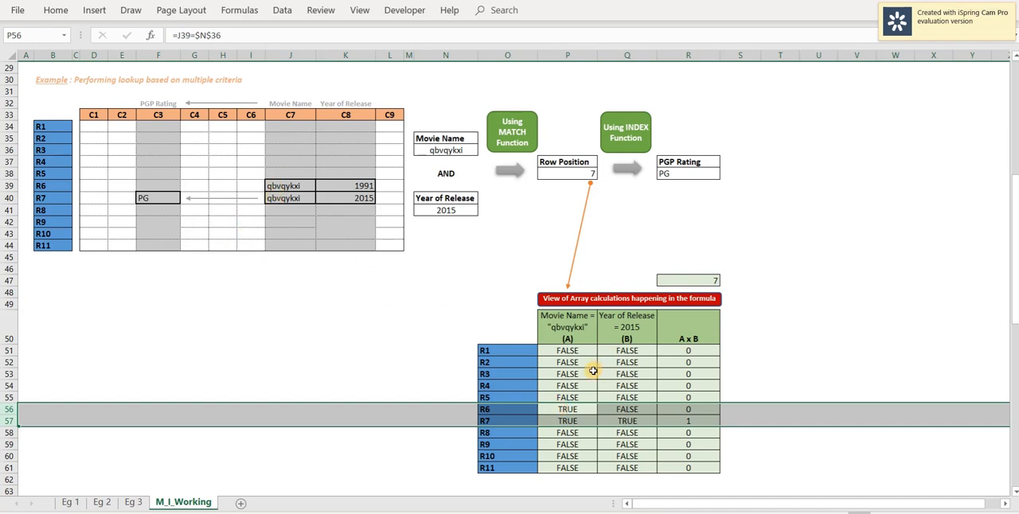
Inspect the Year of Release checks in column (B) against N41 and the A x B product formula in R51.
left_click(623, 351)
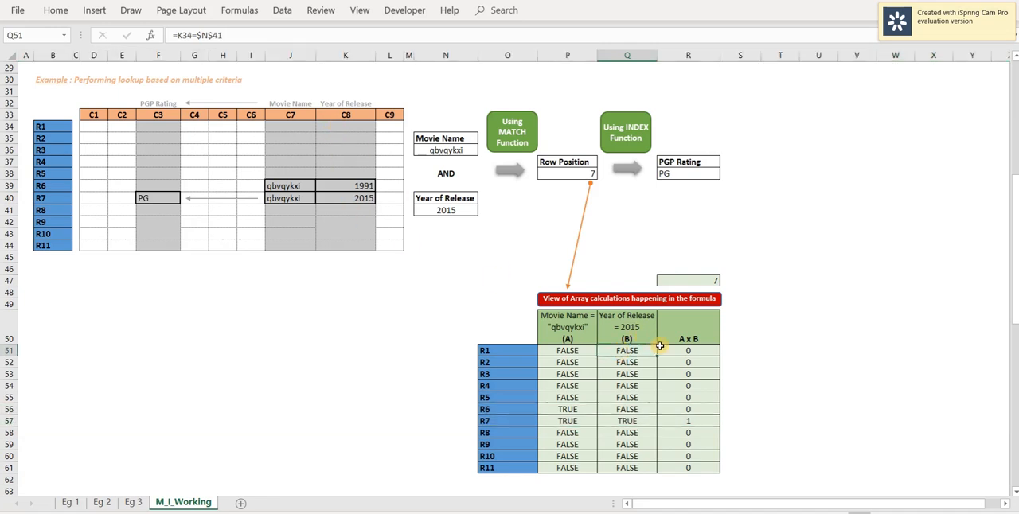
left_click(452, 210)
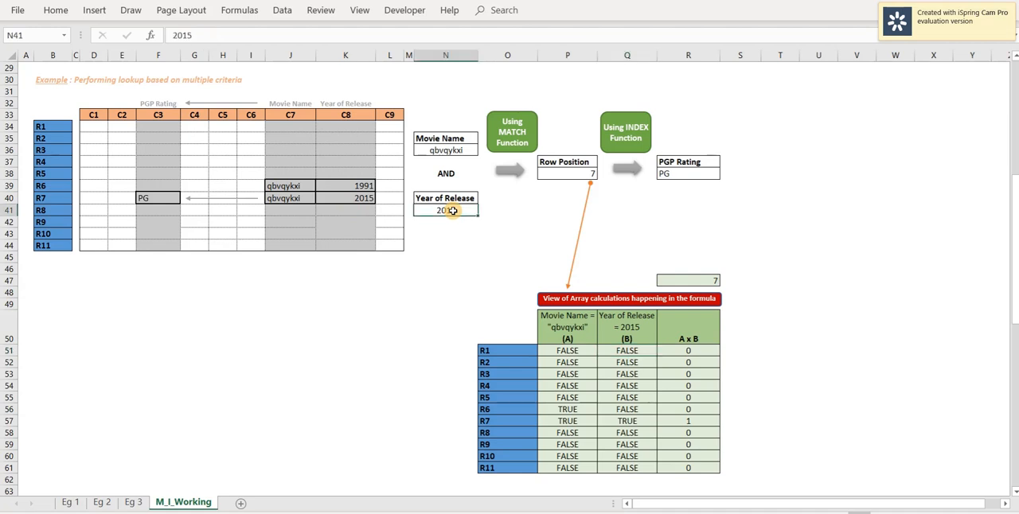
left_click(626, 420)
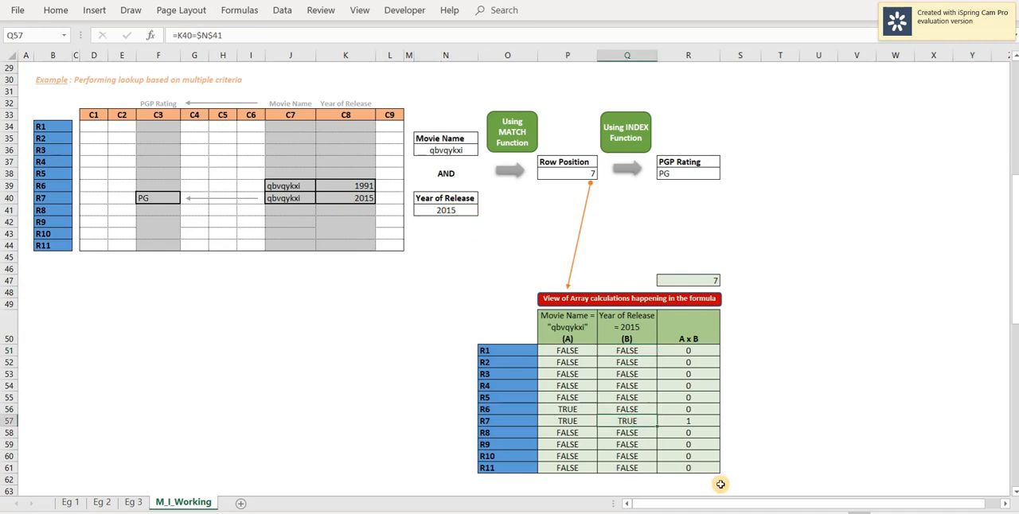
key("shift+space")
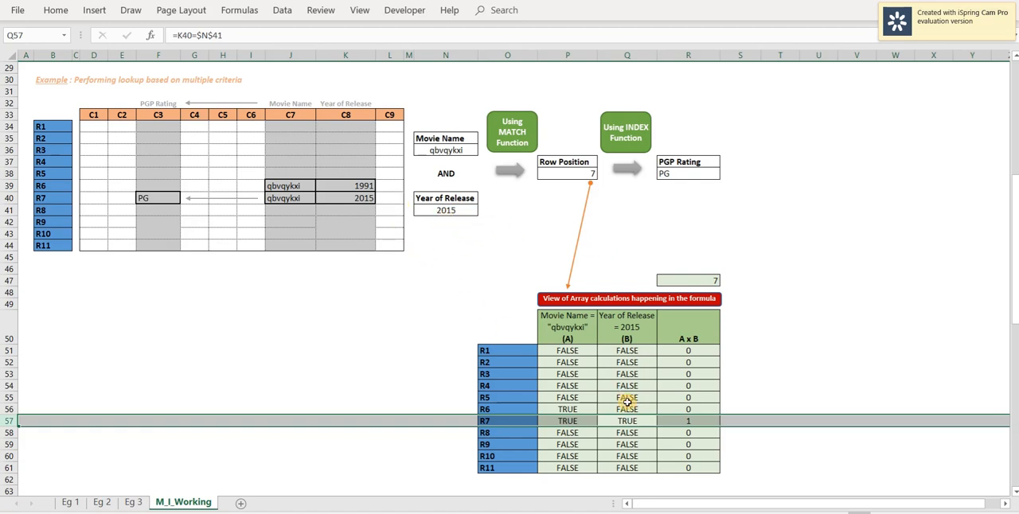
left_click(687, 349)
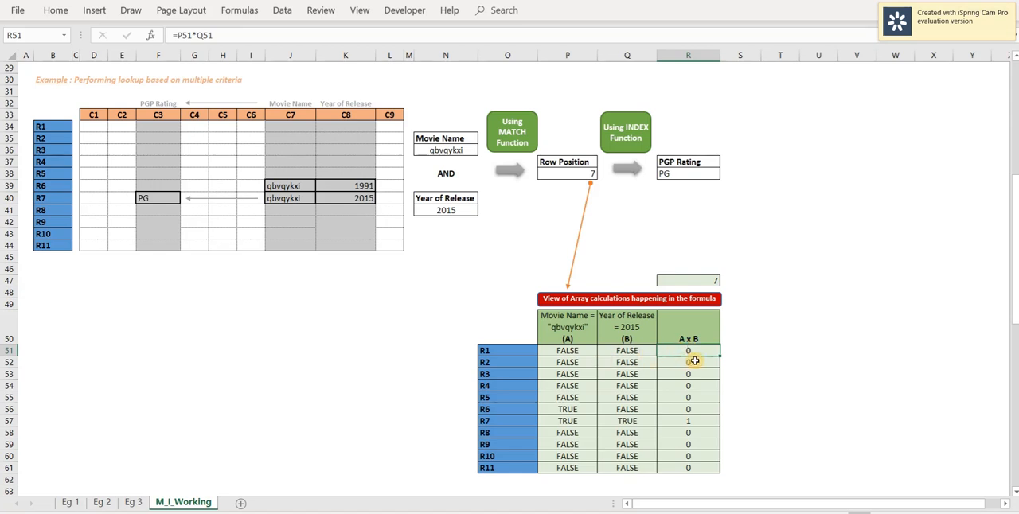
Evaluate the ($J$34:$J$44=N36)*($K$34:$K$44=N41) portion of the P38 formula in place, and leave the formula without saving the evaluated array.
double_click(567, 174)
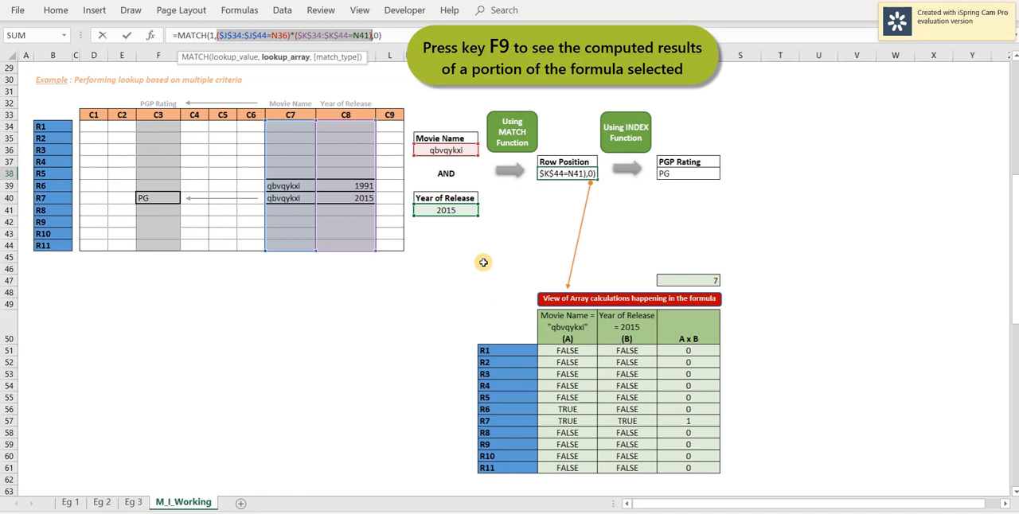
key("F9")
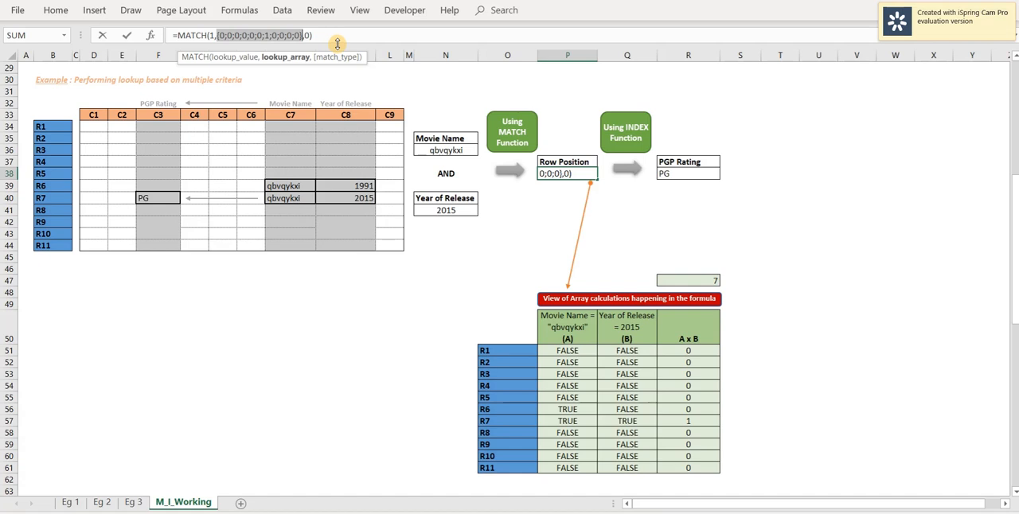
key("Escape")
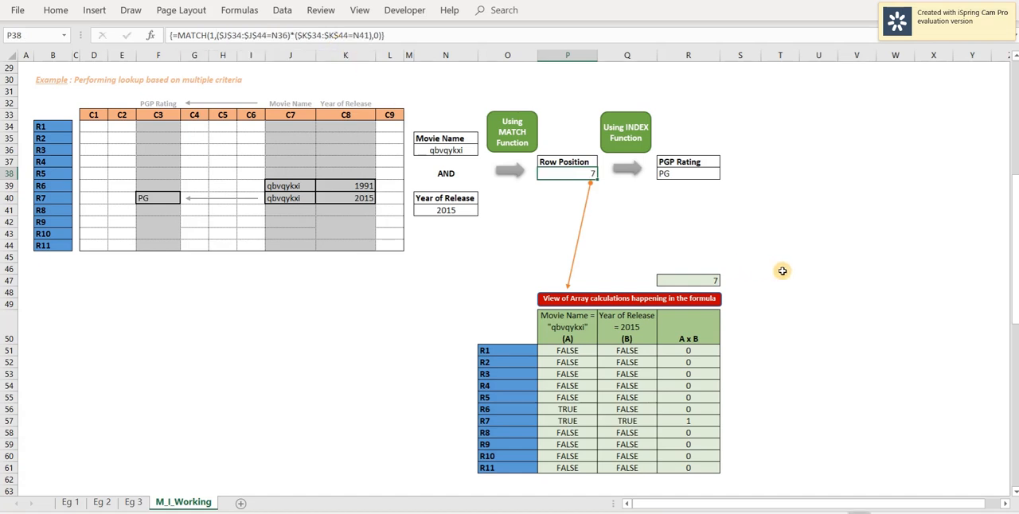